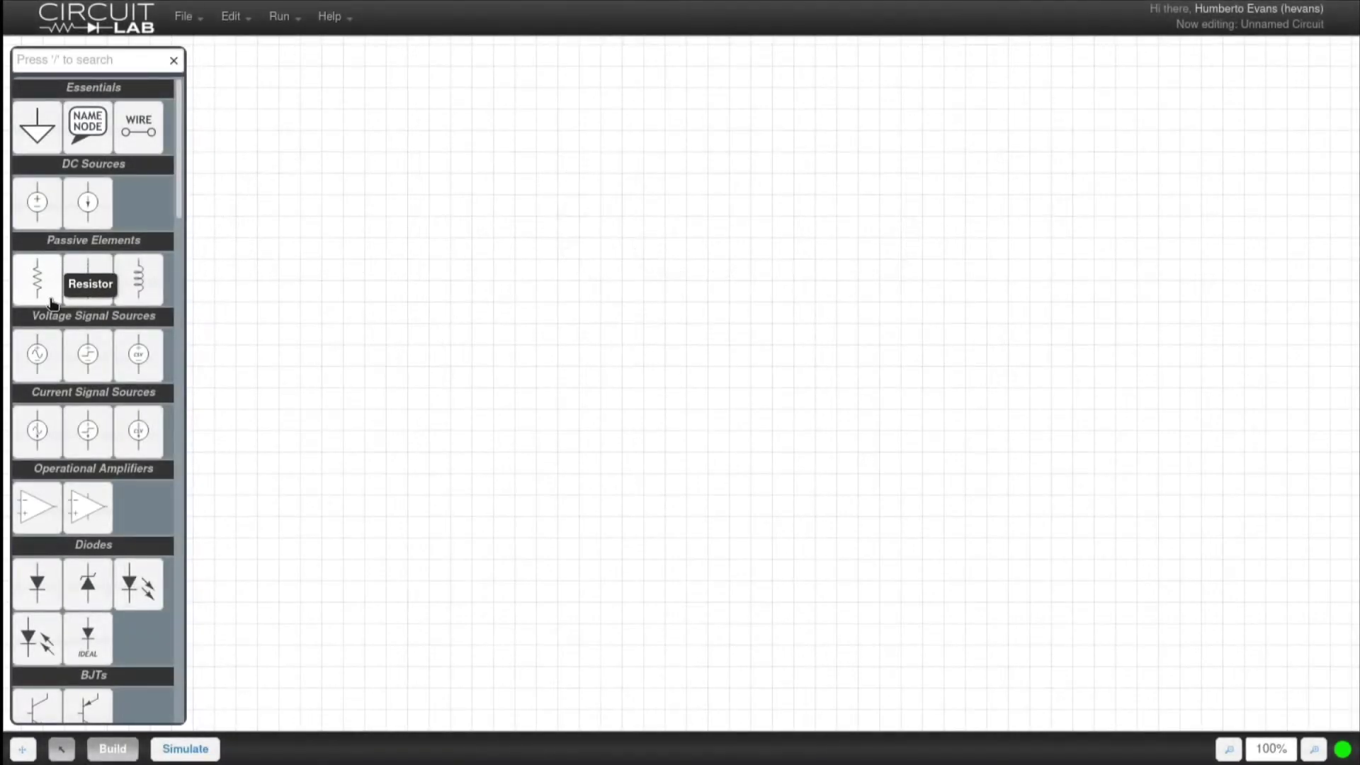
- Place 100 Ω resistor R1 and resistor R2 below it on the schematic
{"action": "left_click", "coordinate": [42, 287]}
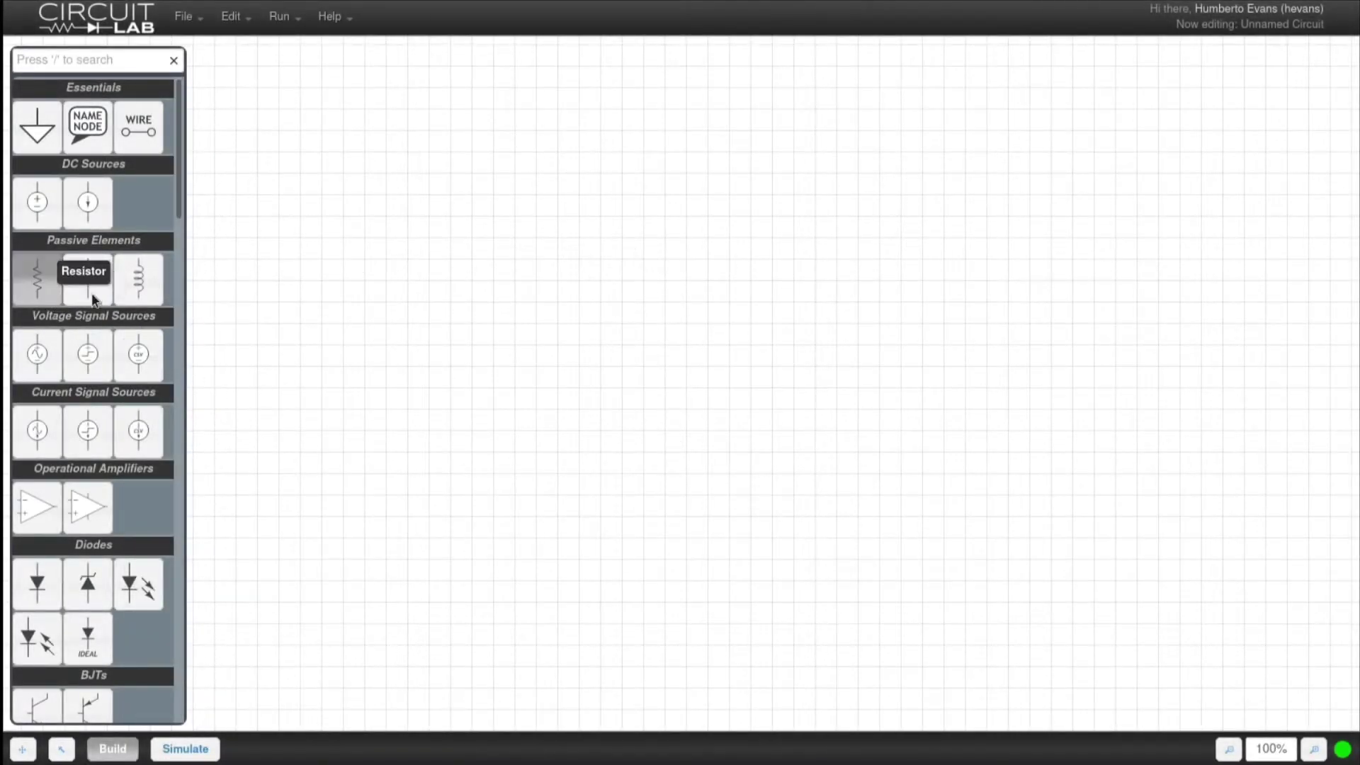
{"action": "left_click", "coordinate": [823, 282]}
{"action": "left_click", "coordinate": [39, 282]}
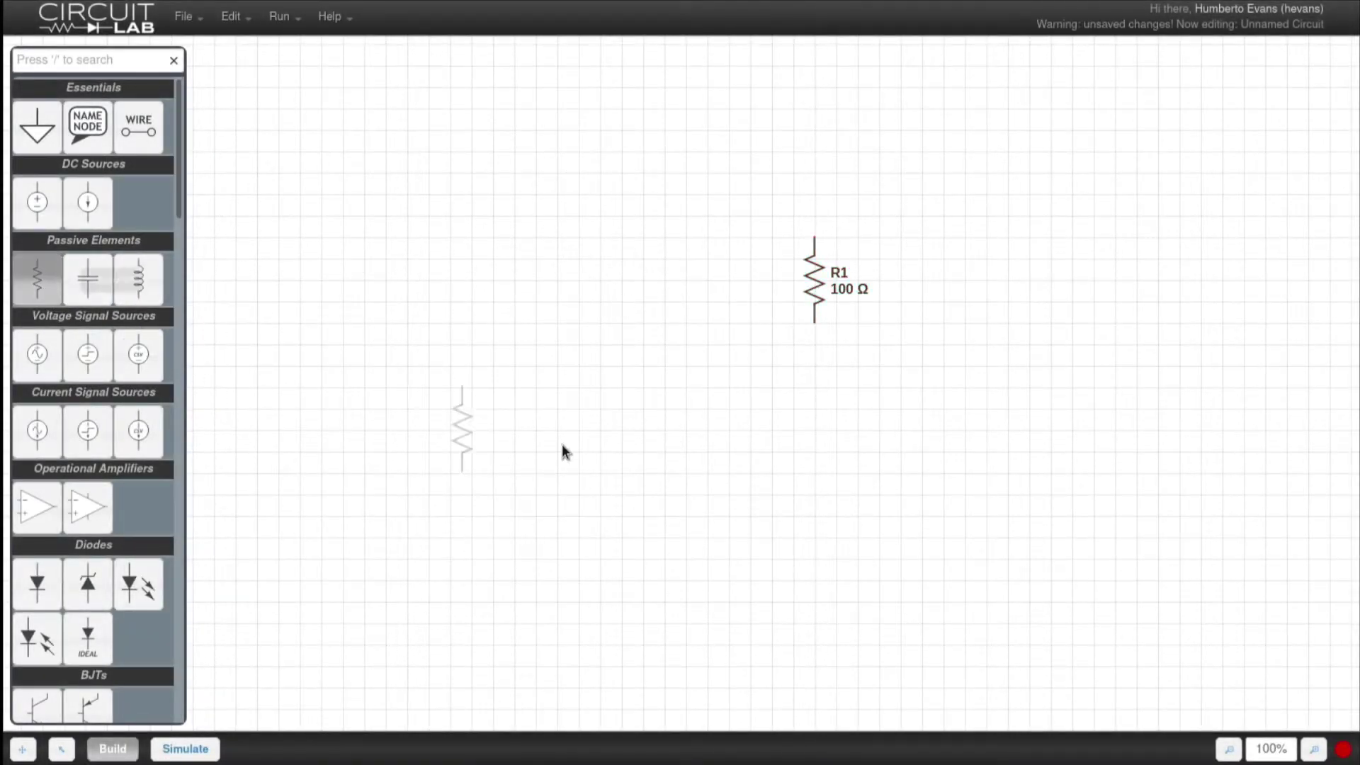
{"action": "left_click", "coordinate": [813, 422]}
{"action": "scroll", "coordinate": [785, 349], "scroll_direction": "up", "scroll_amount": 3}
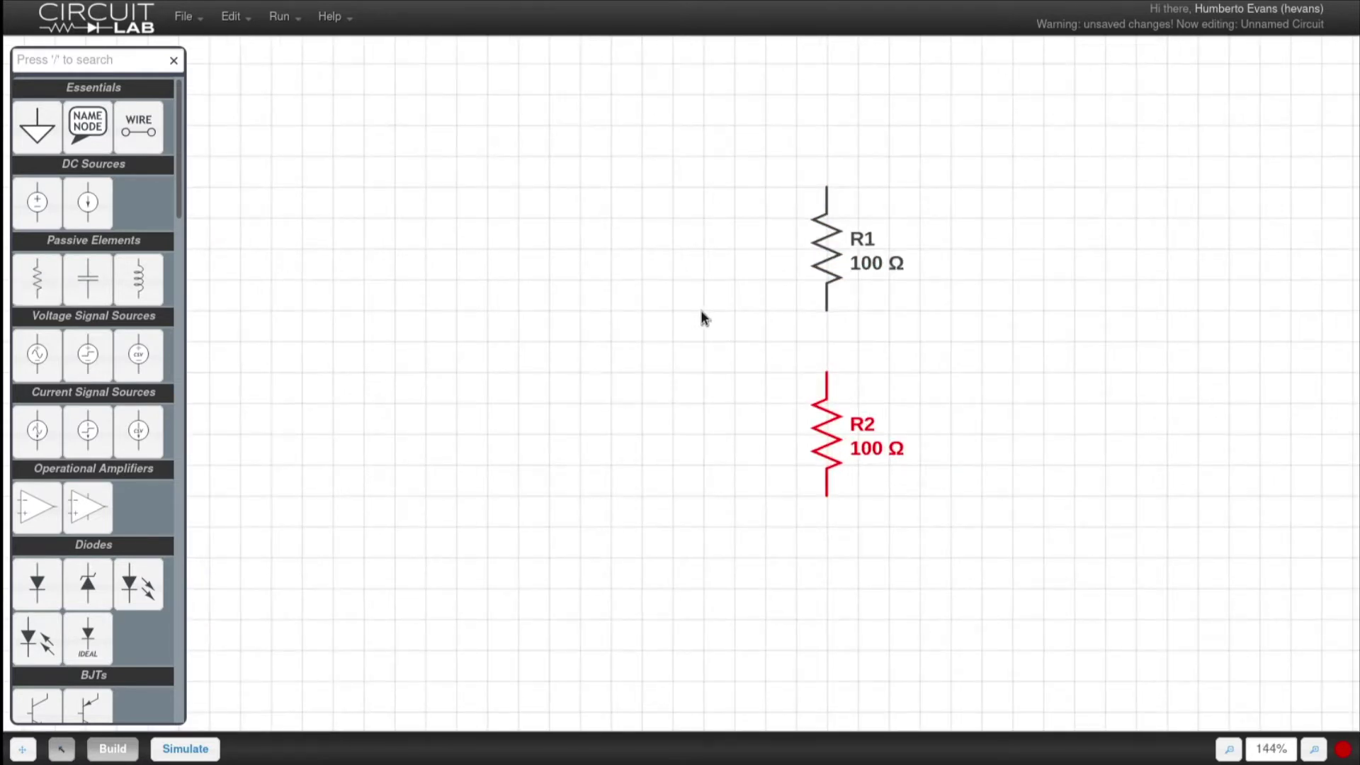
{"action": "left_click", "coordinate": [693, 376]}
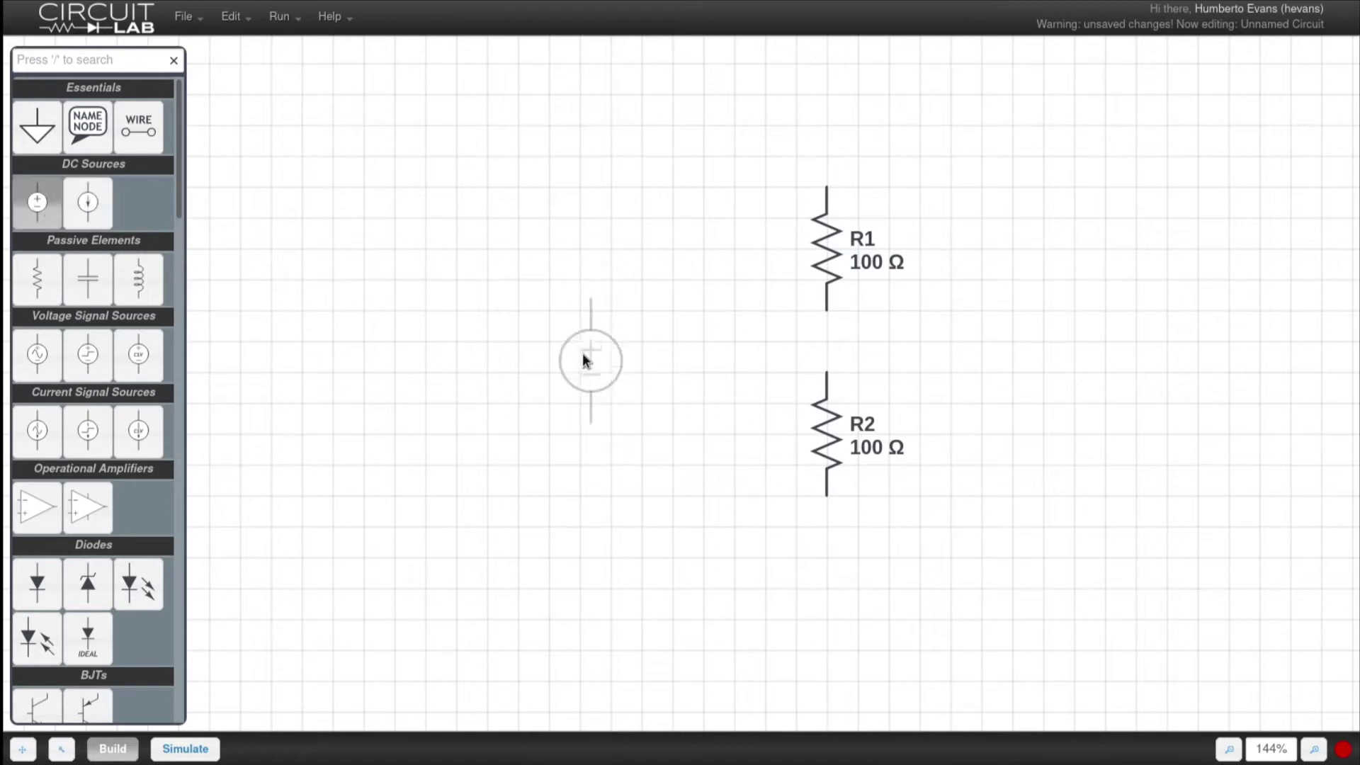
- Place the 1 V source V1 and a ground symbol between V1 and R2
{"action": "left_click", "coordinate": [578, 342]}
{"action": "left_click", "coordinate": [43, 138]}
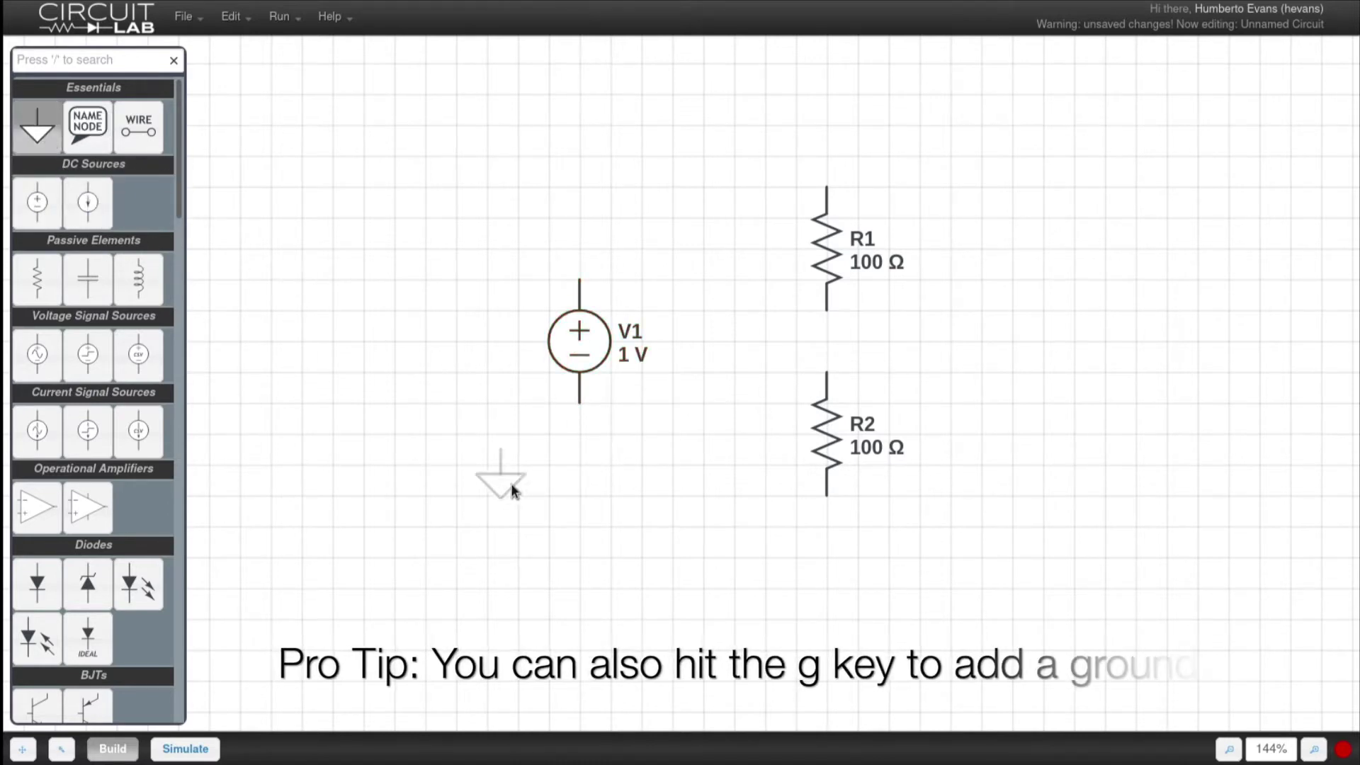
{"action": "left_click", "coordinate": [699, 522]}
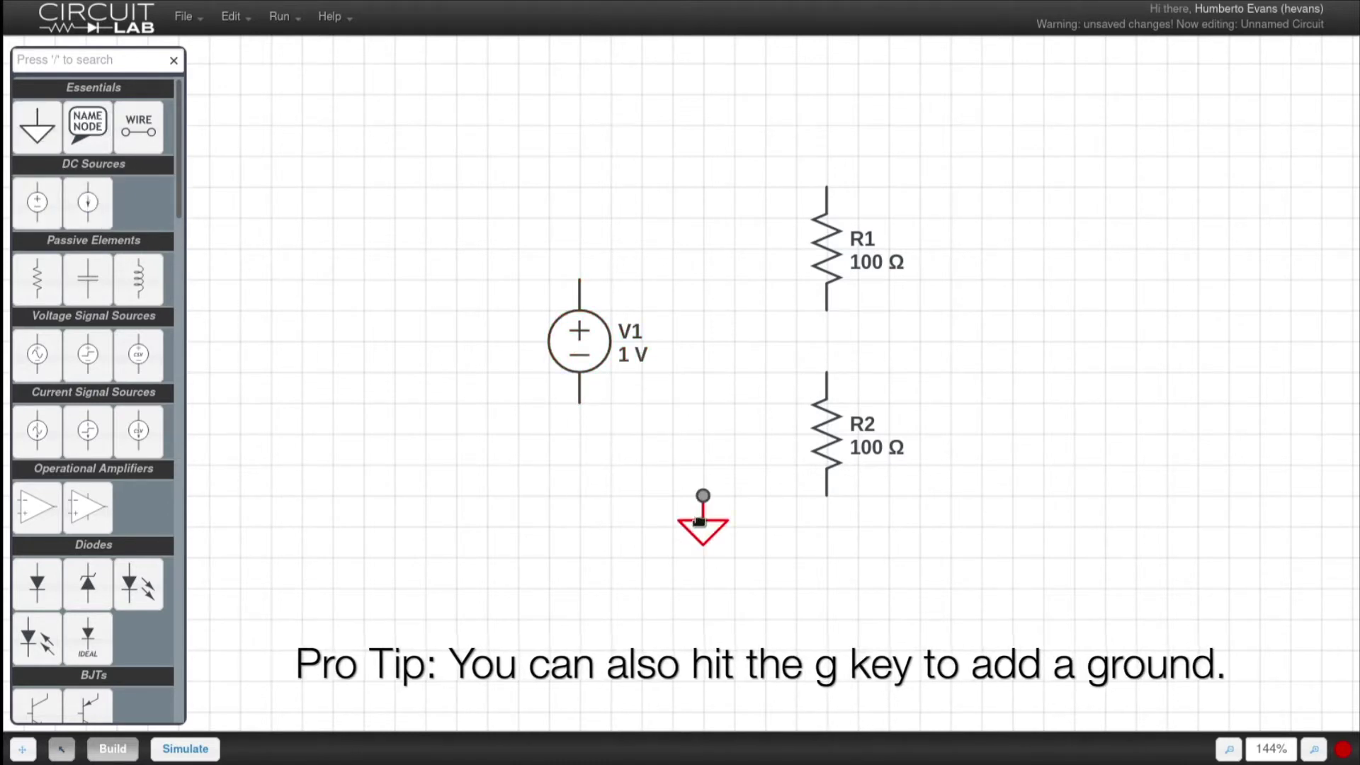
{"action": "left_click", "coordinate": [755, 589]}
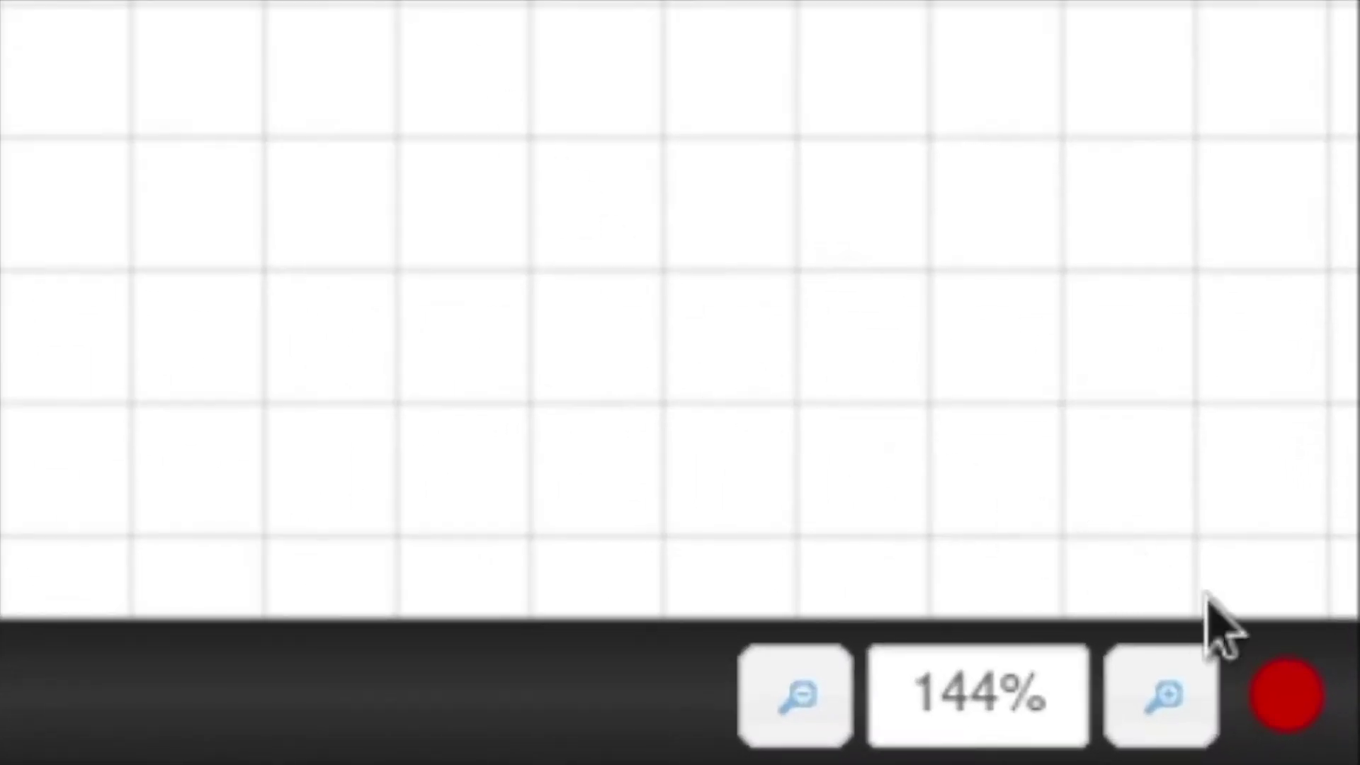
{"action": "left_click", "coordinate": [1285, 698]}
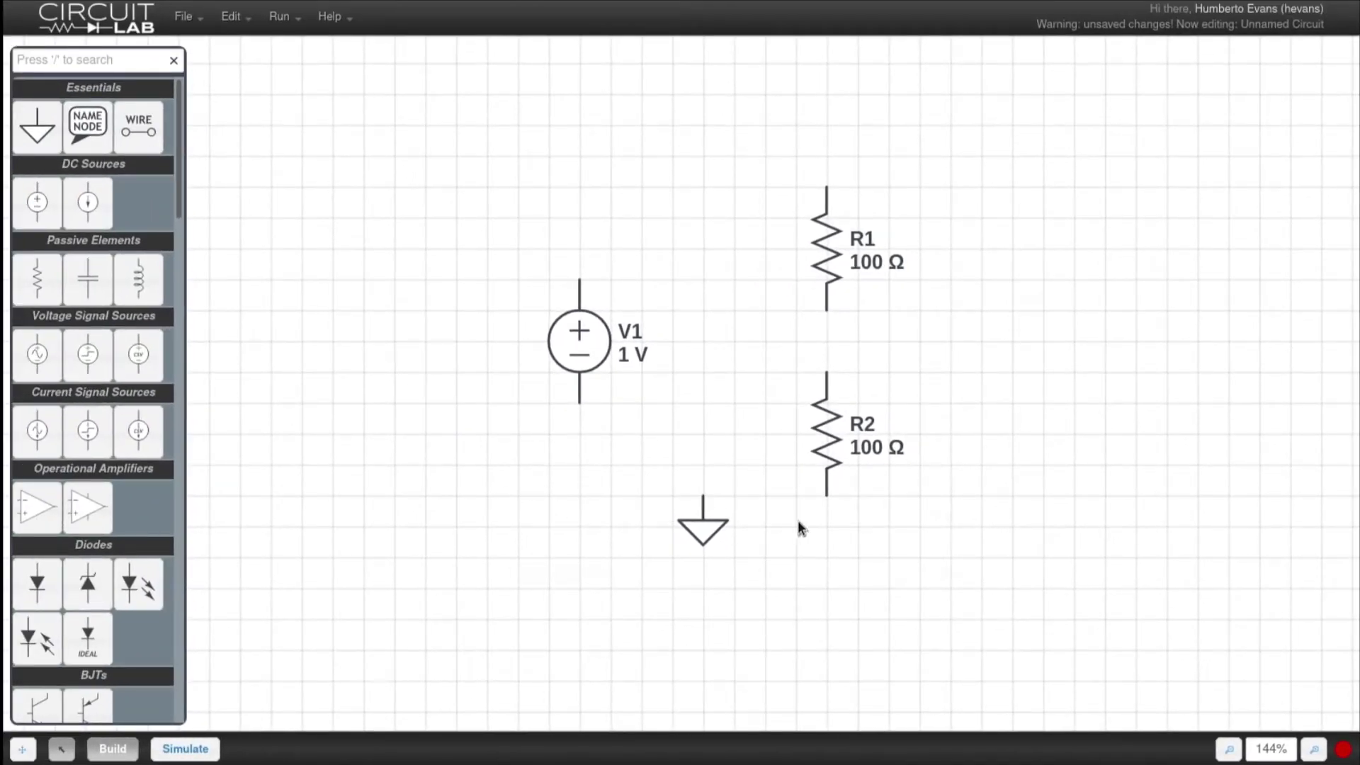
- Wire R2's and V1's bottoms through ground, V1's top to R1's top, and R1 to R2
{"action": "left_click_drag", "start_coordinate": [825, 495], "coordinate": [579, 496]}
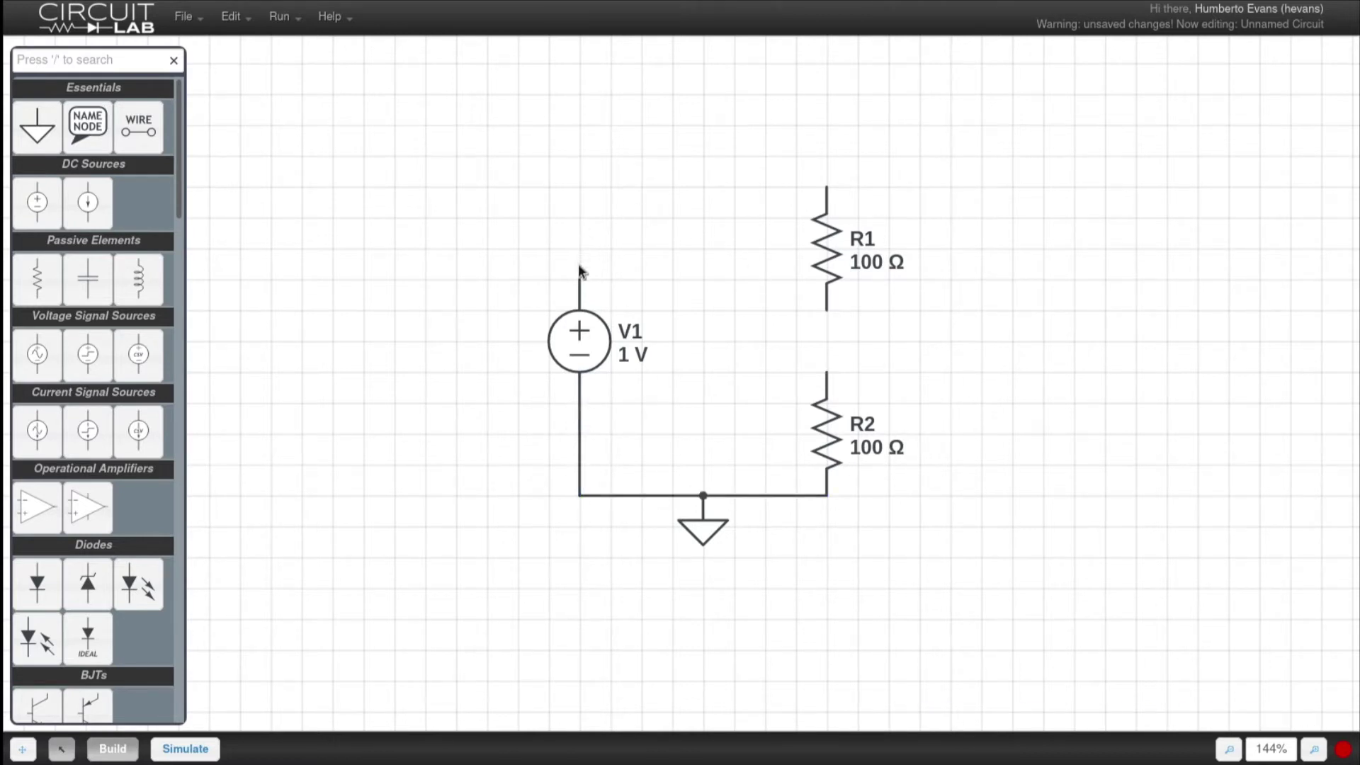
{"action": "left_click_drag", "start_coordinate": [579, 269], "coordinate": [825, 186]}
{"action": "left_click_drag", "start_coordinate": [826, 310], "coordinate": [833, 352]}
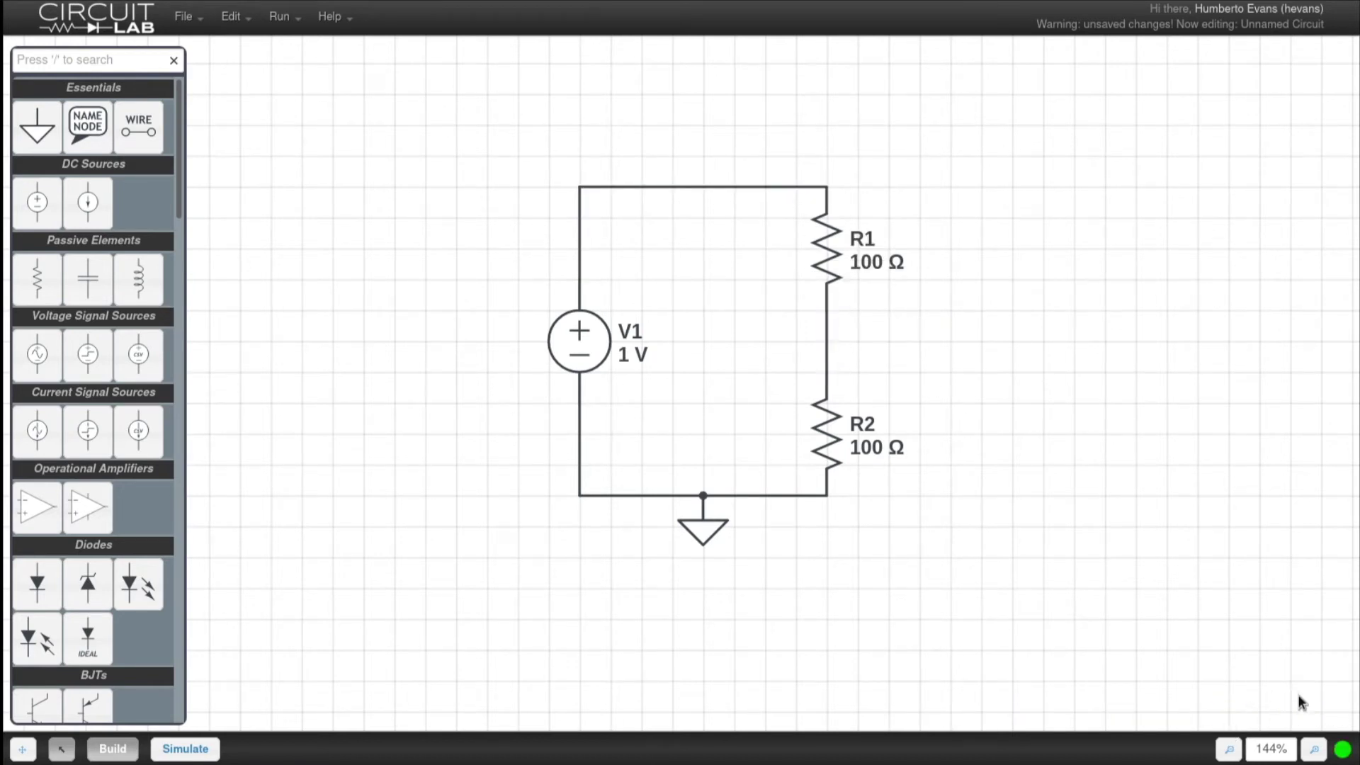
{"action": "mouse_move", "coordinate": [1341, 756]}
- Read each resistor's 500.0 mV, 5.000 mA, 2.500 mW values, then open R1's 100 Ω properties
{"action": "mouse_move", "coordinate": [686, 184]}
{"action": "mouse_move", "coordinate": [826, 186]}
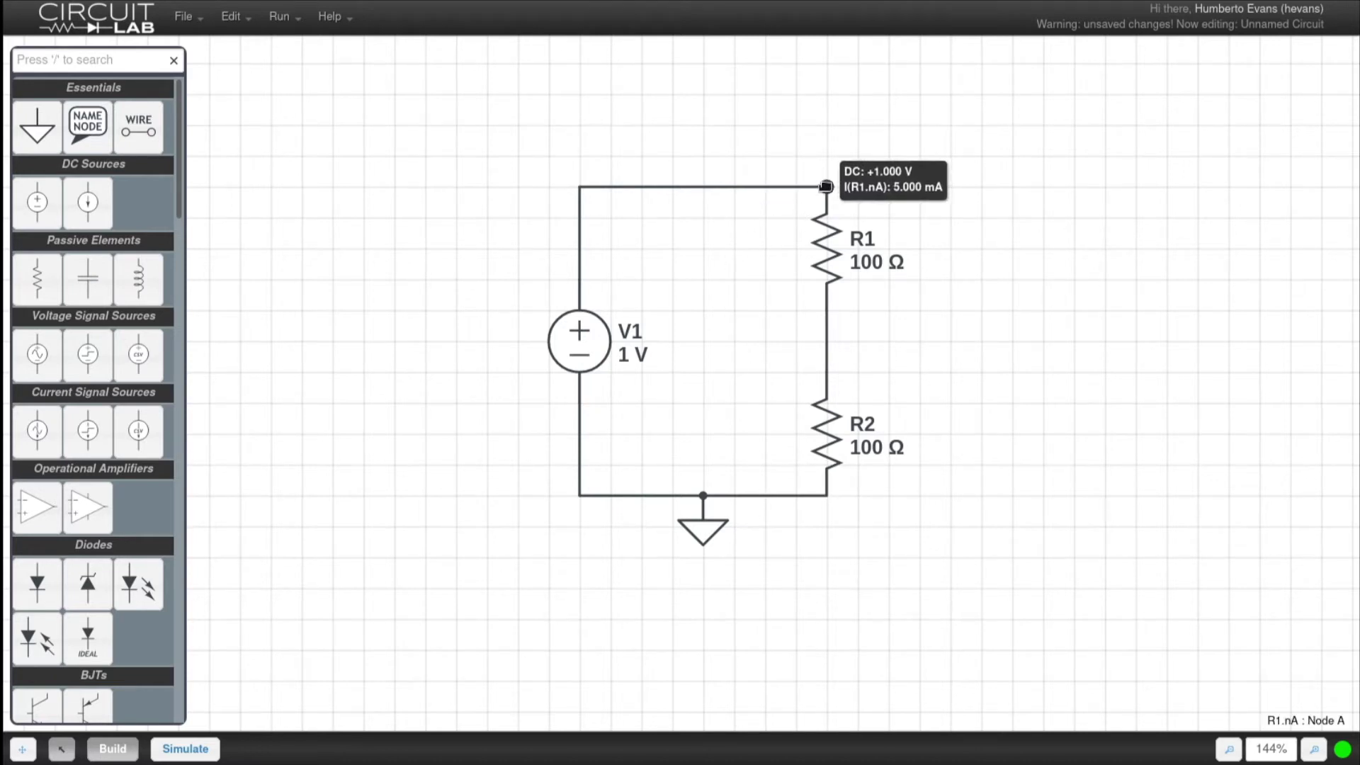
{"action": "mouse_move", "coordinate": [827, 307]}
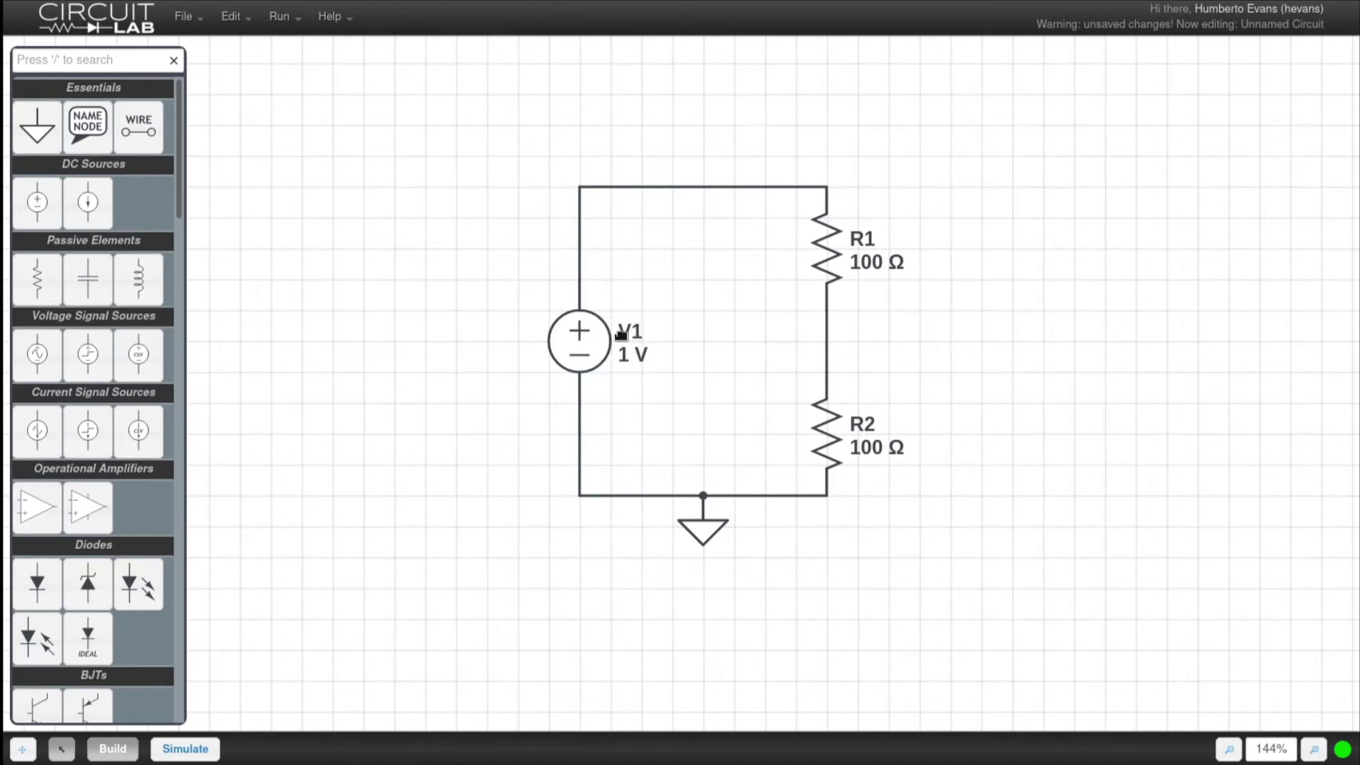
{"action": "mouse_move", "coordinate": [812, 267]}
{"action": "mouse_move", "coordinate": [828, 433]}
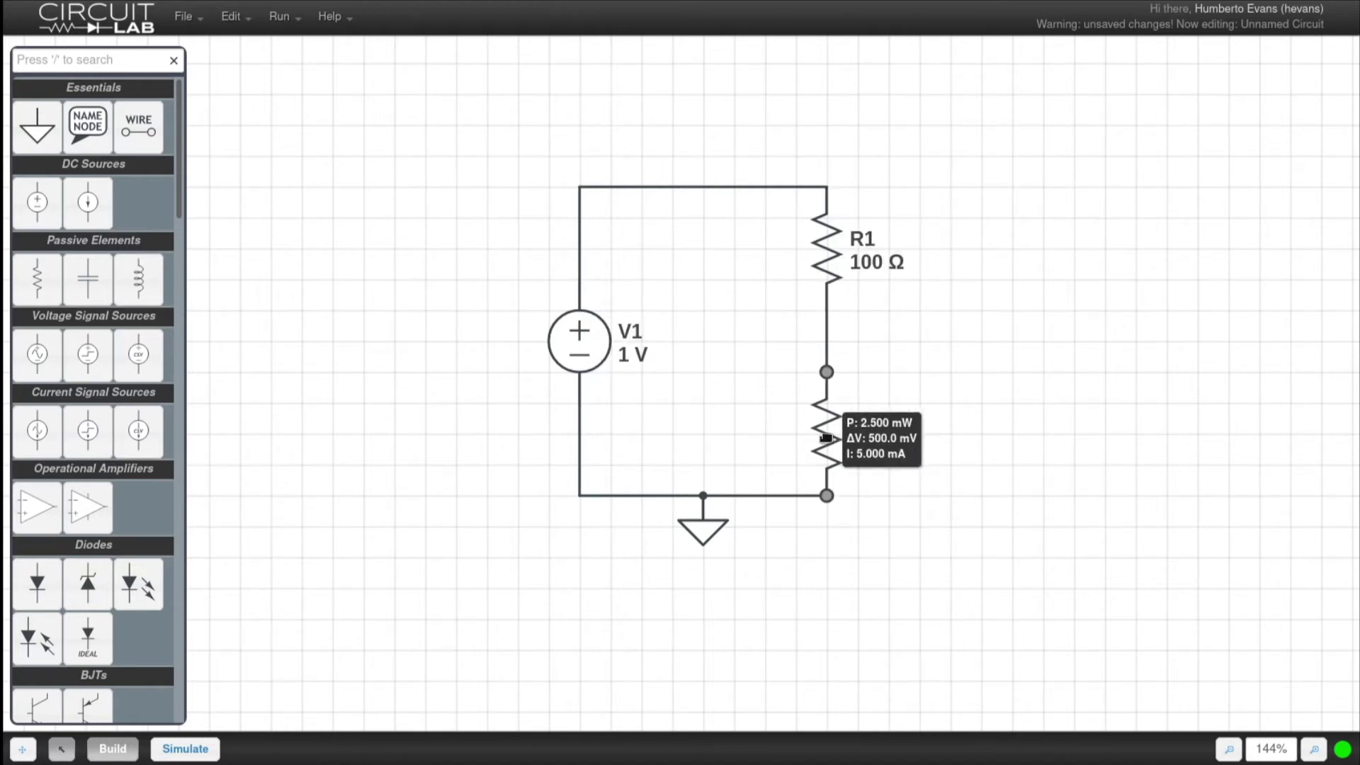
{"action": "mouse_move", "coordinate": [820, 240]}
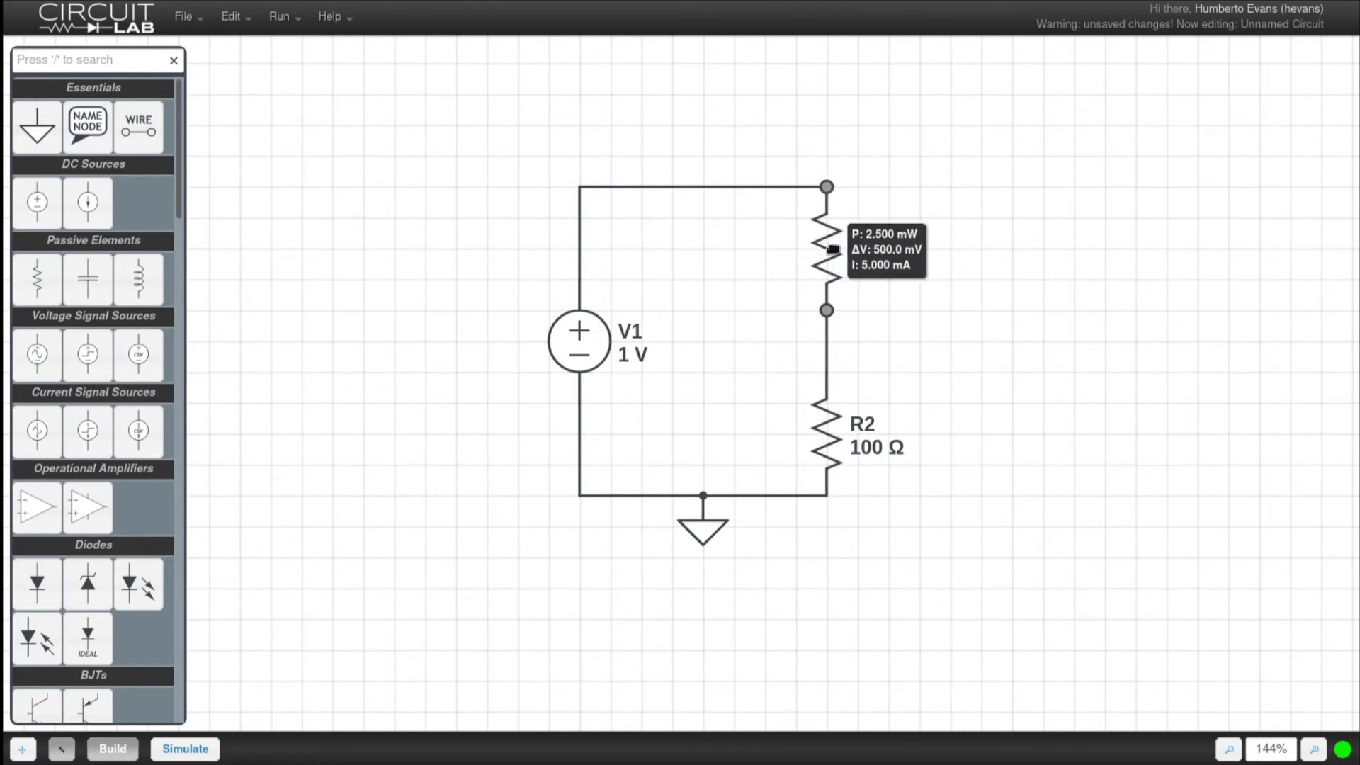
{"action": "left_click", "coordinate": [828, 249]}
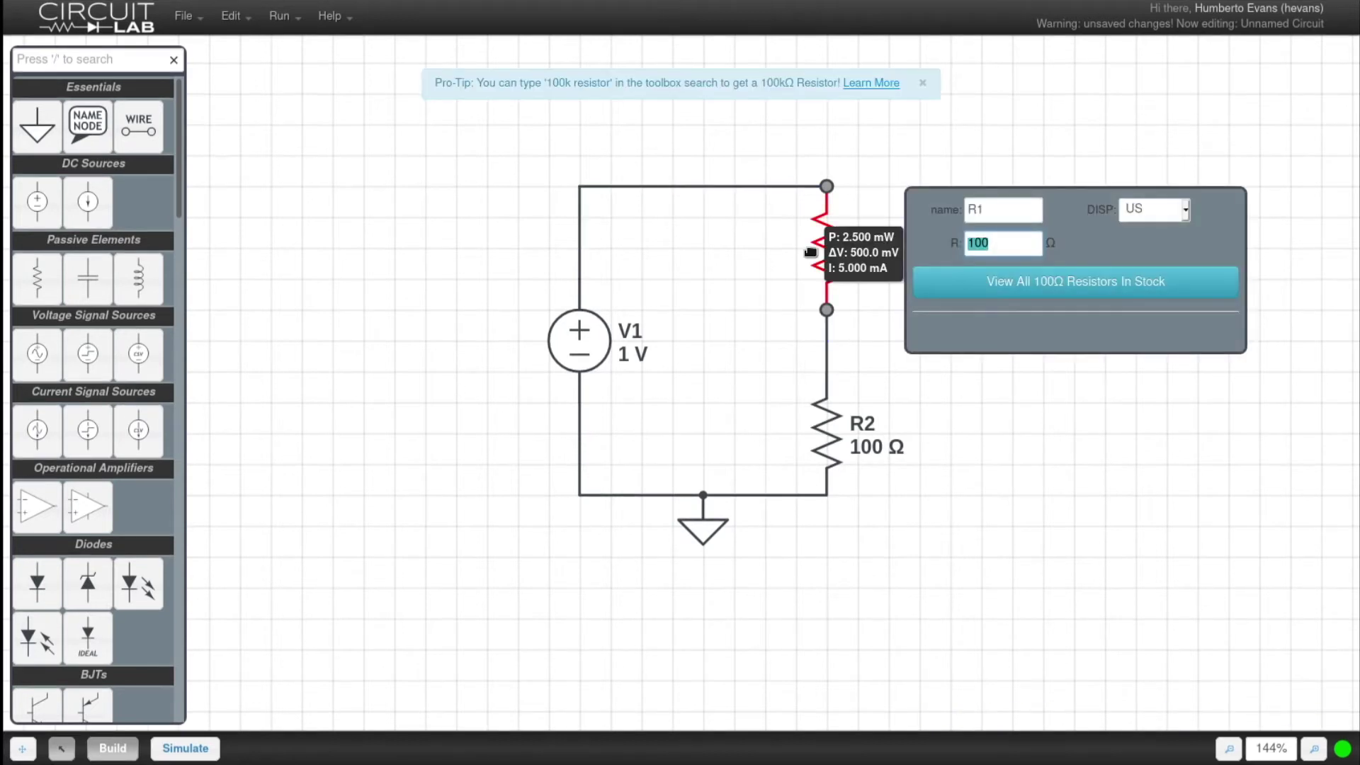
- Close R1's properties with its resistance back at 100 Ω
{"action": "key", "text": "Return"}
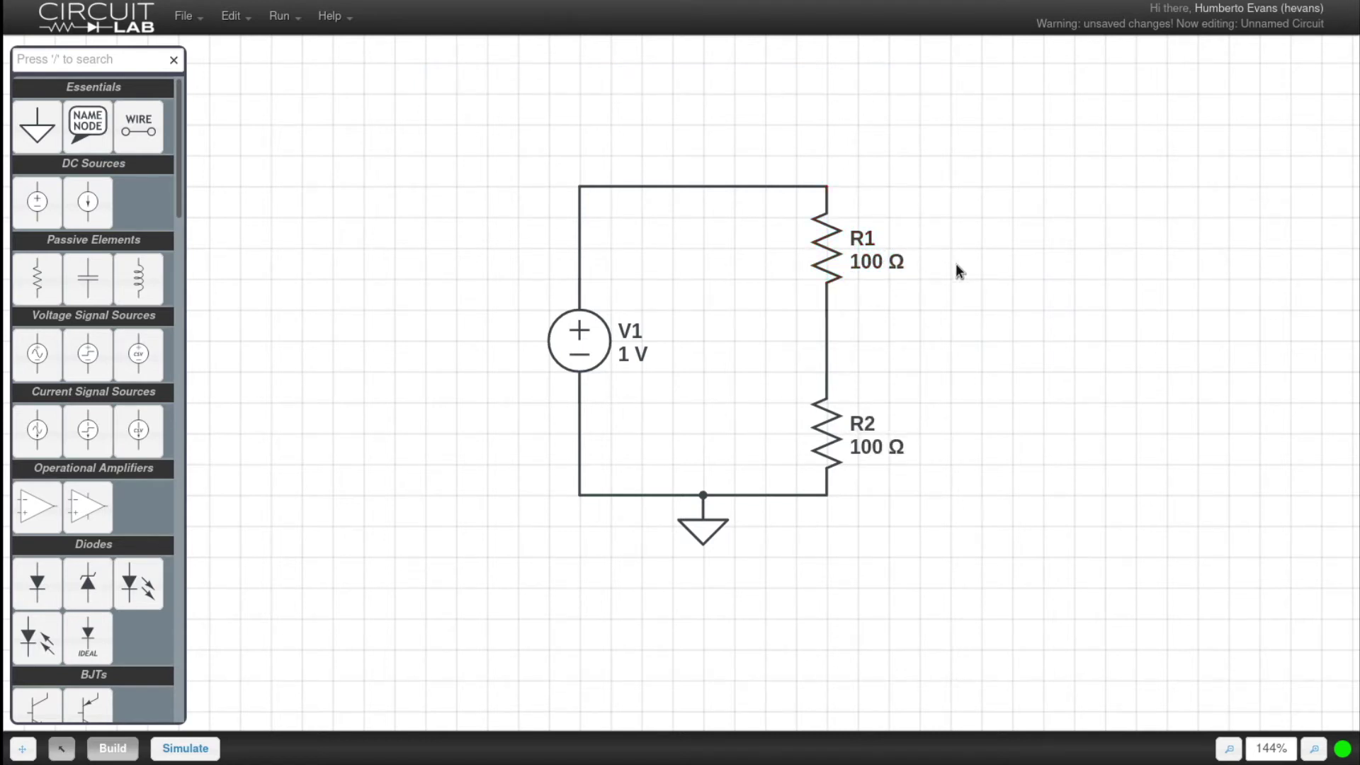
- Place R3 right of R1, wire it across both of R1's nodes, and select R1 and R3
{"action": "left_click", "coordinate": [39, 284]}
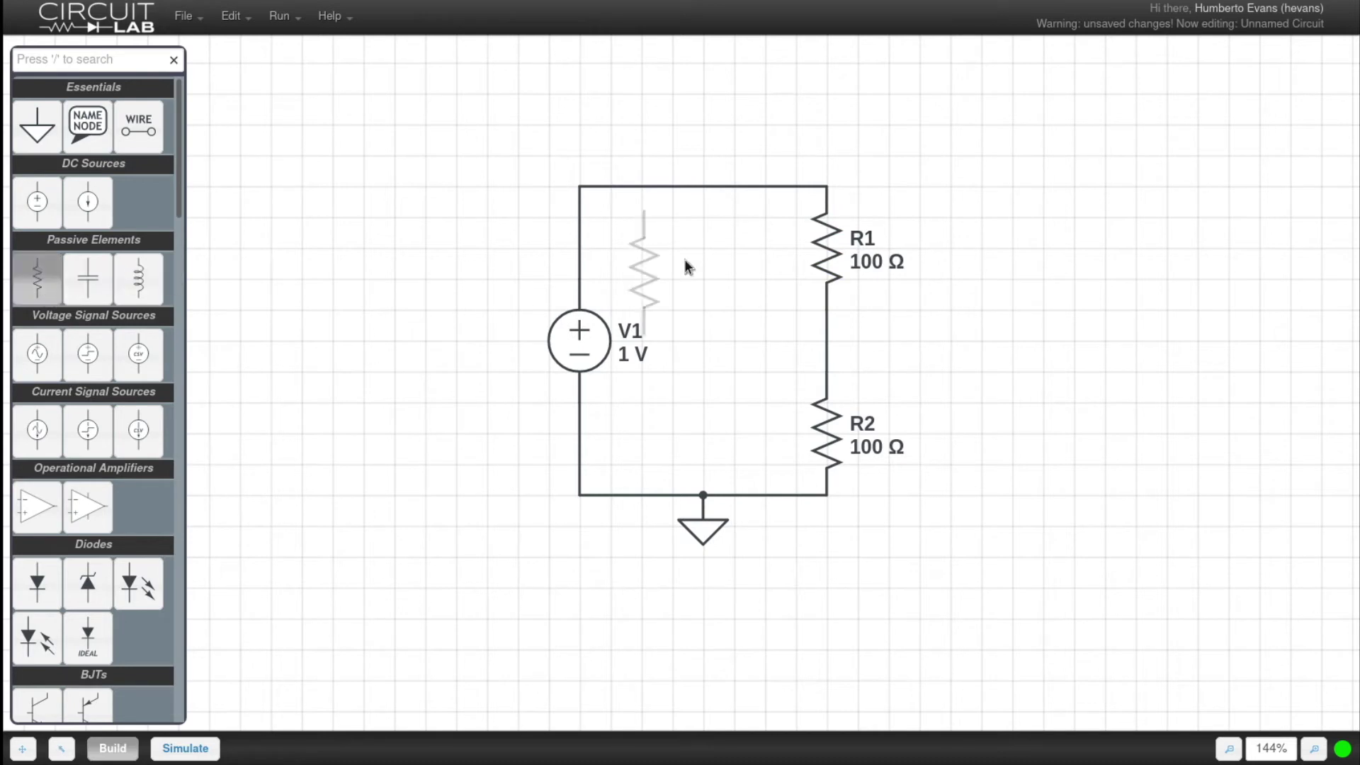
{"action": "left_click", "coordinate": [985, 246]}
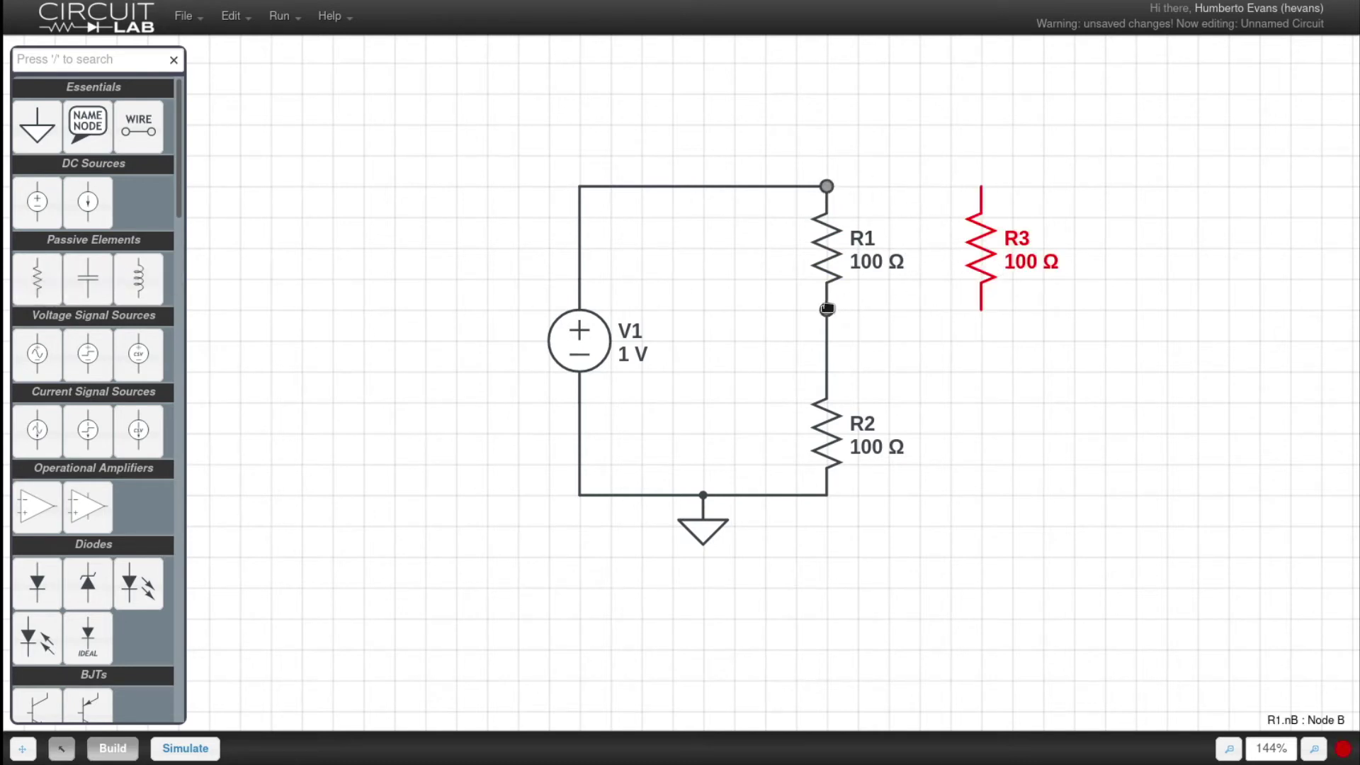
{"action": "left_click_drag", "start_coordinate": [826, 308], "coordinate": [980, 309]}
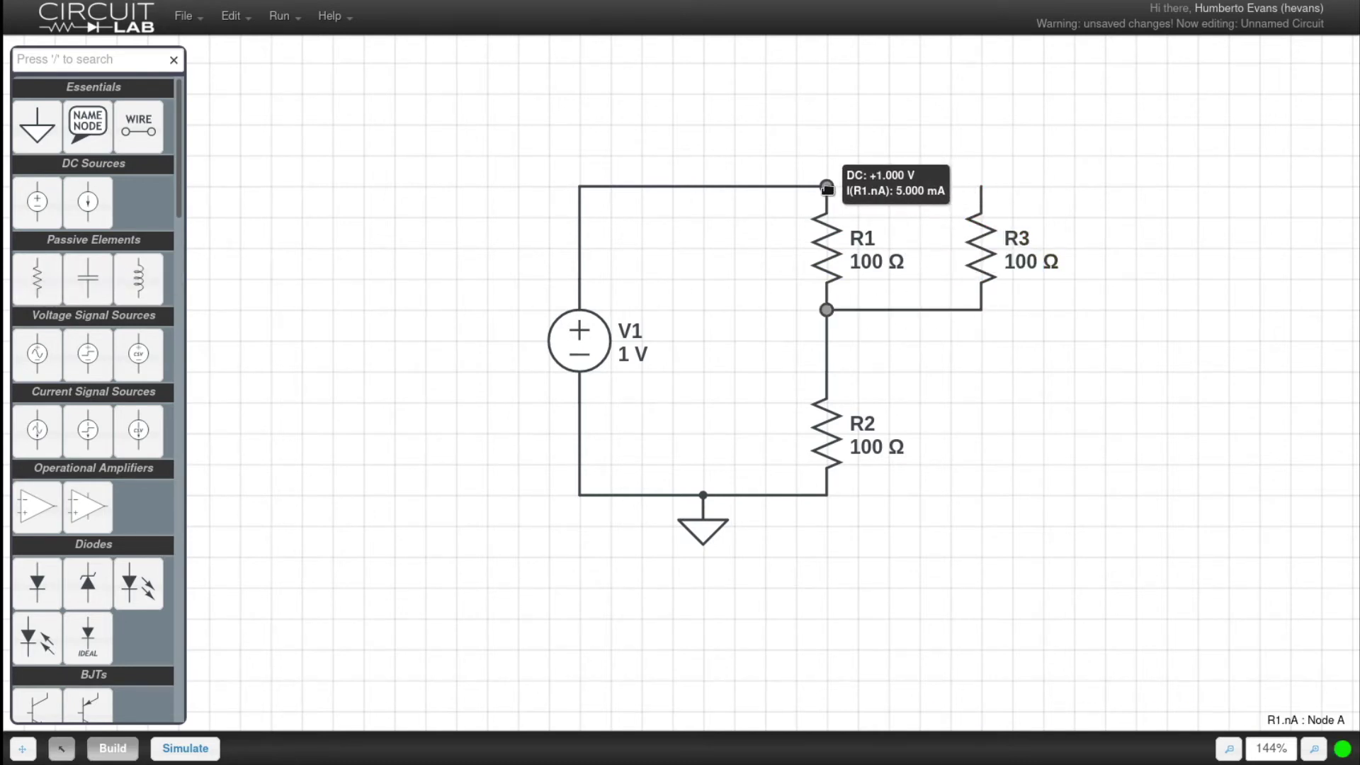
{"action": "left_click_drag", "start_coordinate": [827, 186], "coordinate": [982, 186]}
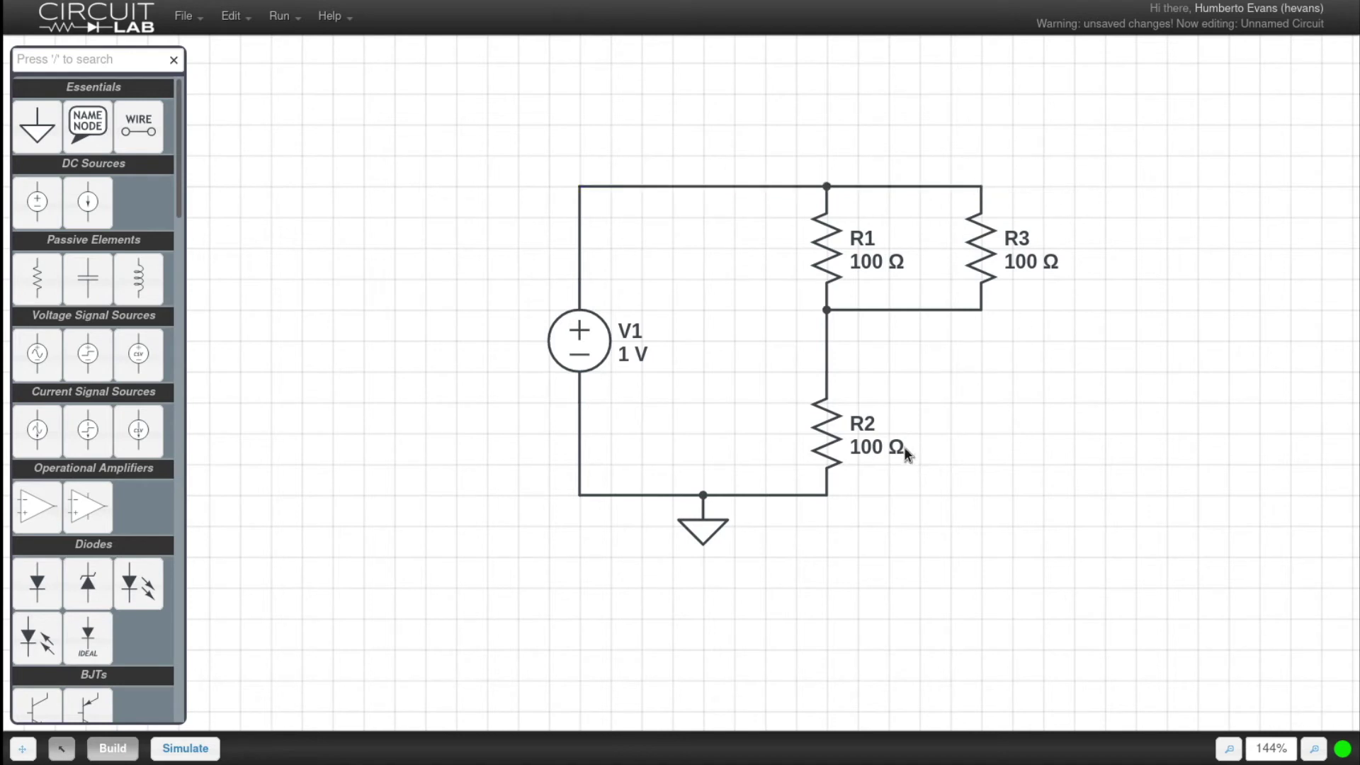
{"action": "mouse_move", "coordinate": [859, 435]}
{"action": "left_click_drag", "start_coordinate": [733, 246], "coordinate": [1065, 263]}
- Paste copies of R1 and R3 as R4 and R5 right of R3, wiring their tops and bottoms to R3
{"action": "key", "text": "ctrl+c"}
{"action": "key", "text": "ctrl+v"}
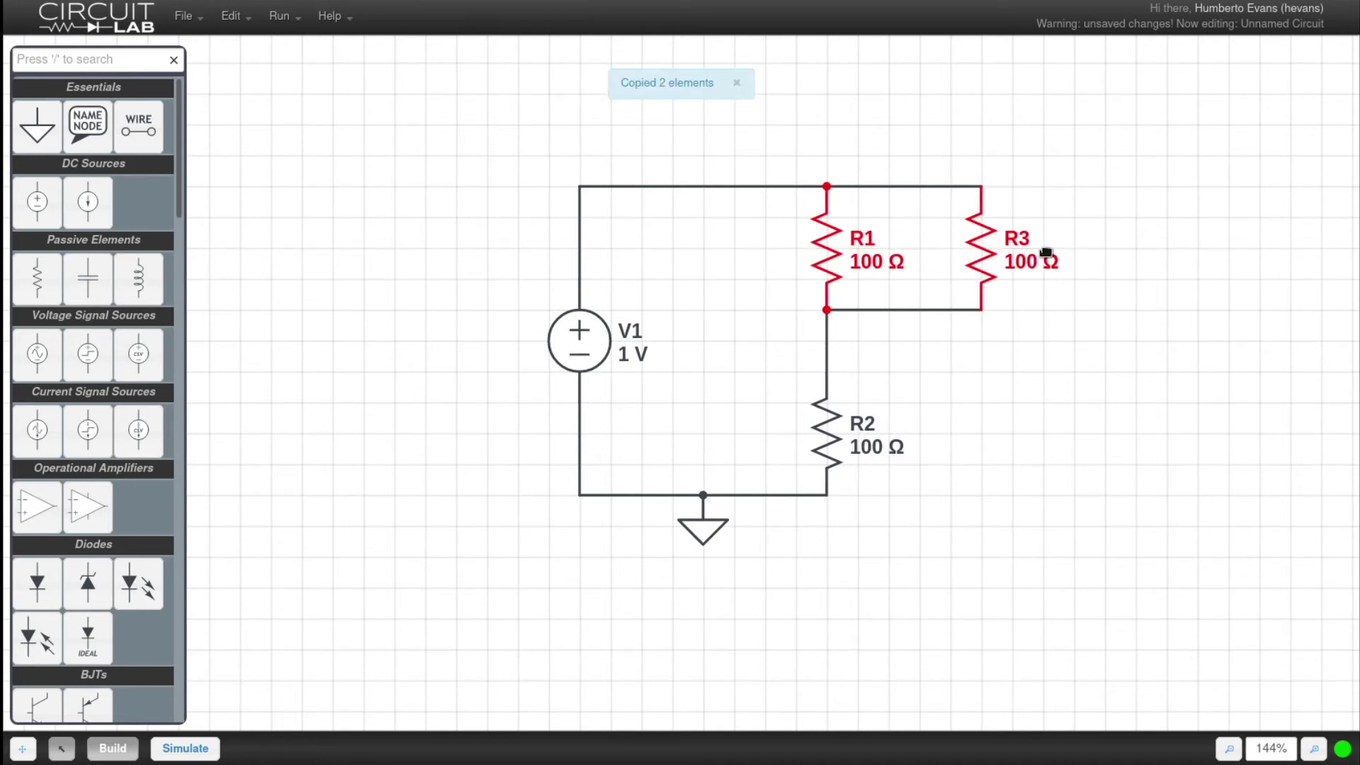
{"action": "left_click_drag", "start_coordinate": [823, 264], "coordinate": [1099, 264]}
{"action": "mouse_move", "coordinate": [982, 251]}
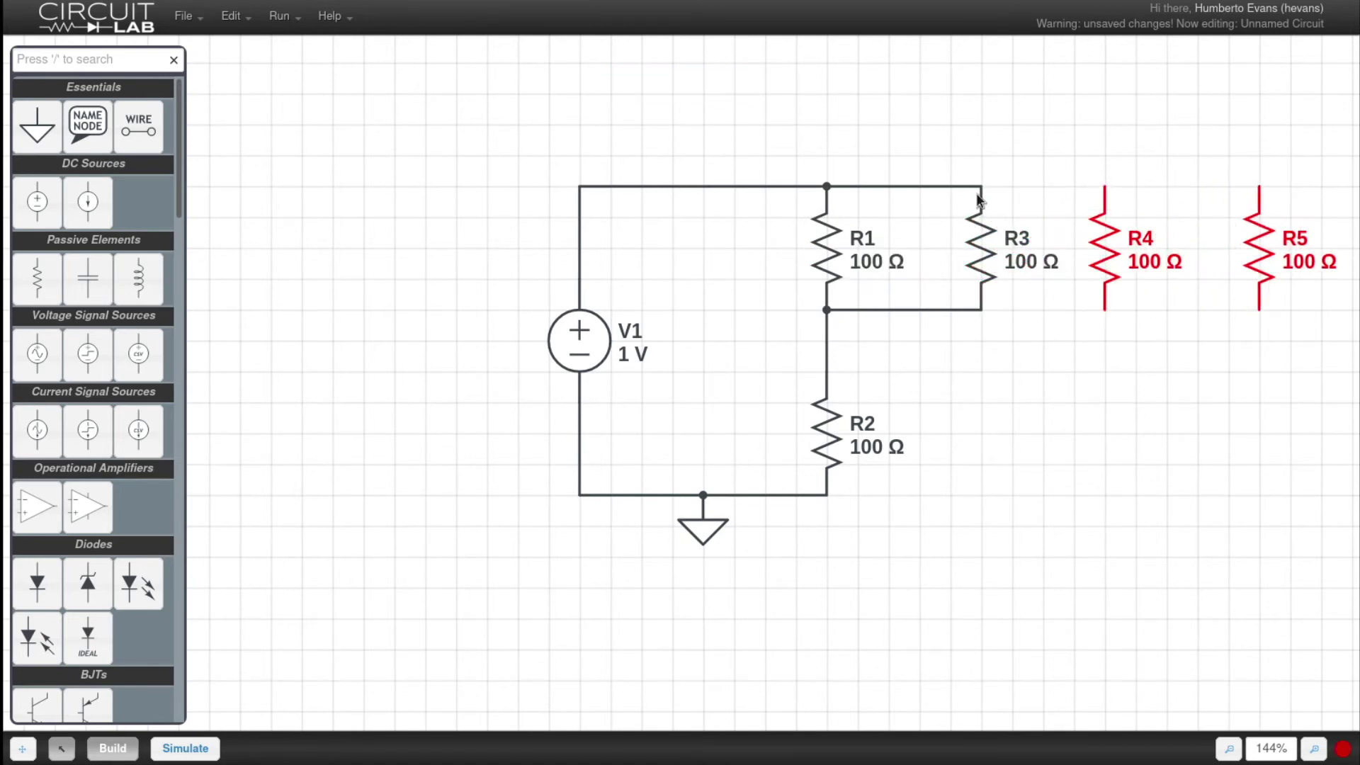
{"action": "left_click_drag", "start_coordinate": [981, 186], "coordinate": [1259, 187]}
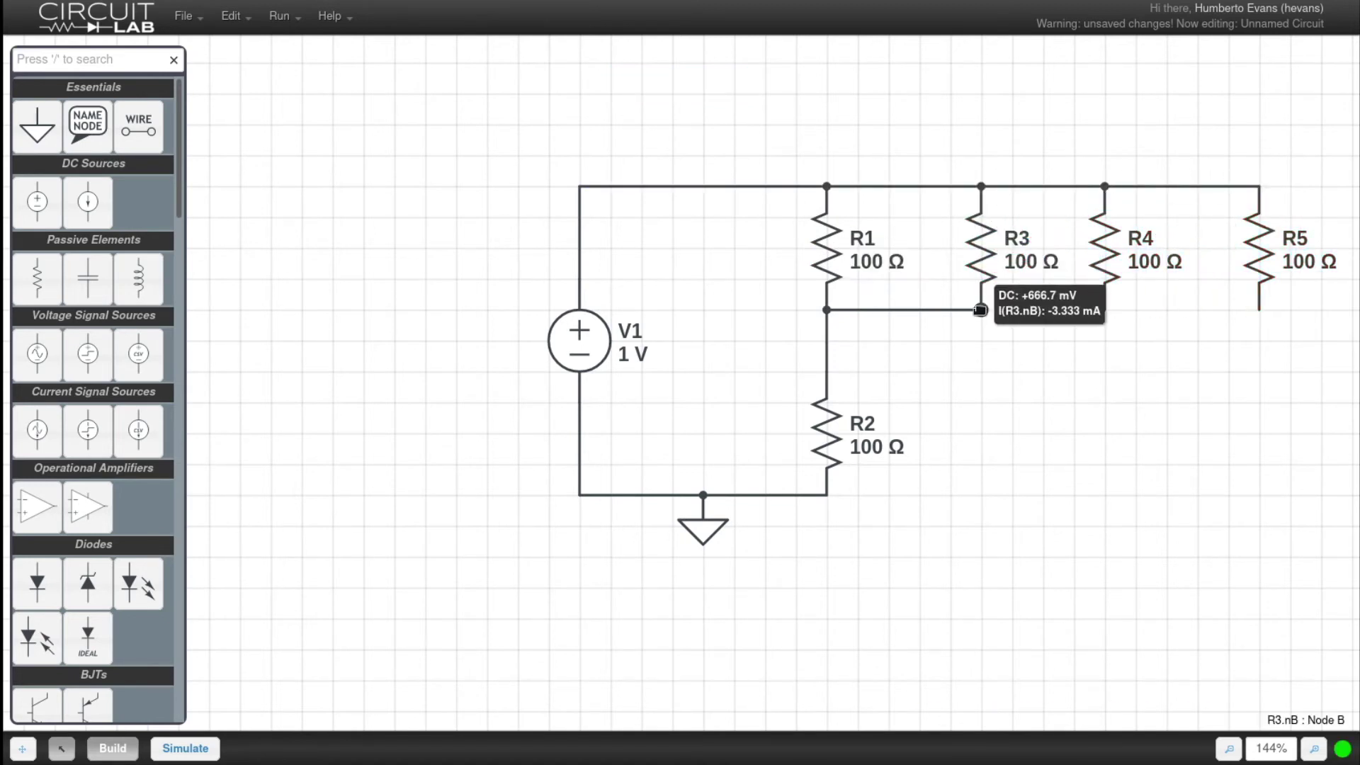
{"action": "mouse_move", "coordinate": [981, 310]}
{"action": "left_mouse_down"}
{"action": "mouse_move", "coordinate": [1311, 303]}
{"action": "mouse_move", "coordinate": [1259, 309]}
{"action": "left_mouse_up"}
{"action": "mouse_move", "coordinate": [821, 445]}
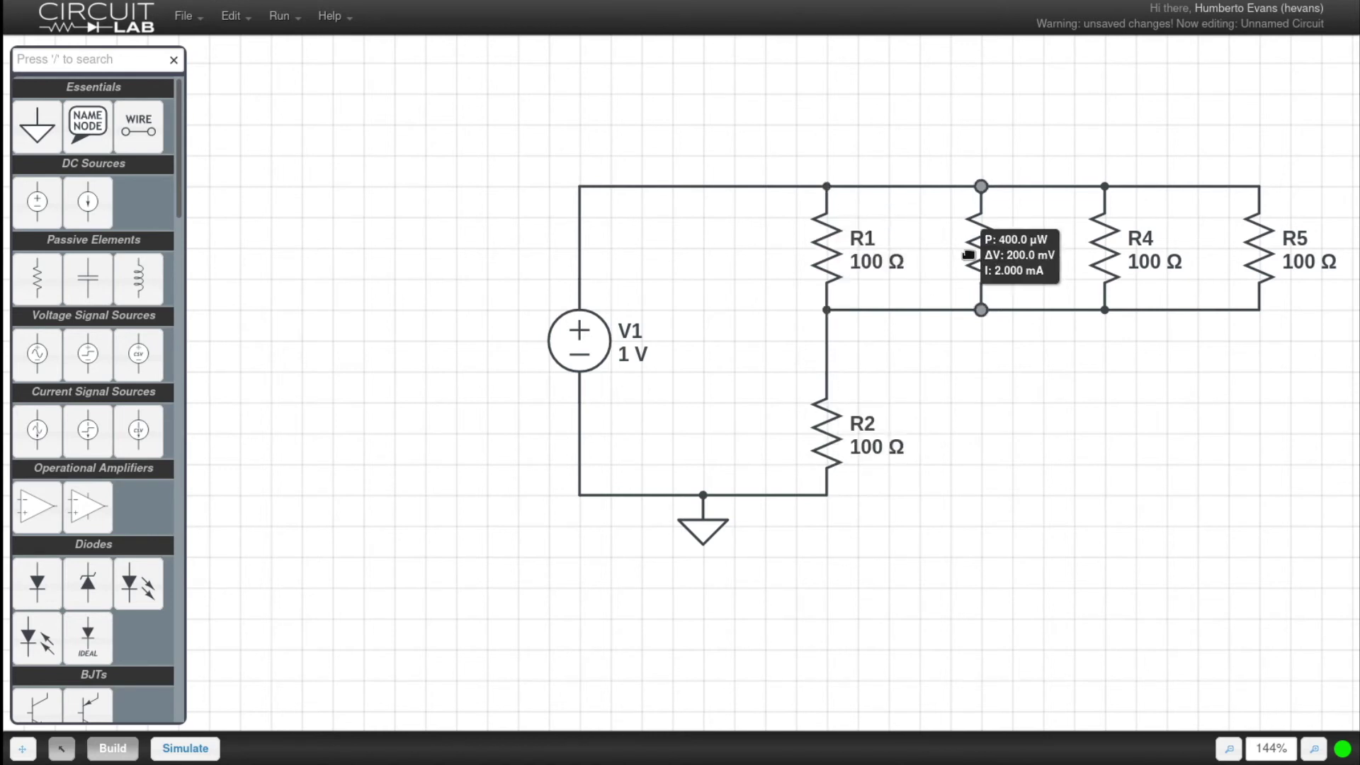
{"action": "mouse_move", "coordinate": [1126, 252]}
{"action": "mouse_move", "coordinate": [1270, 252]}
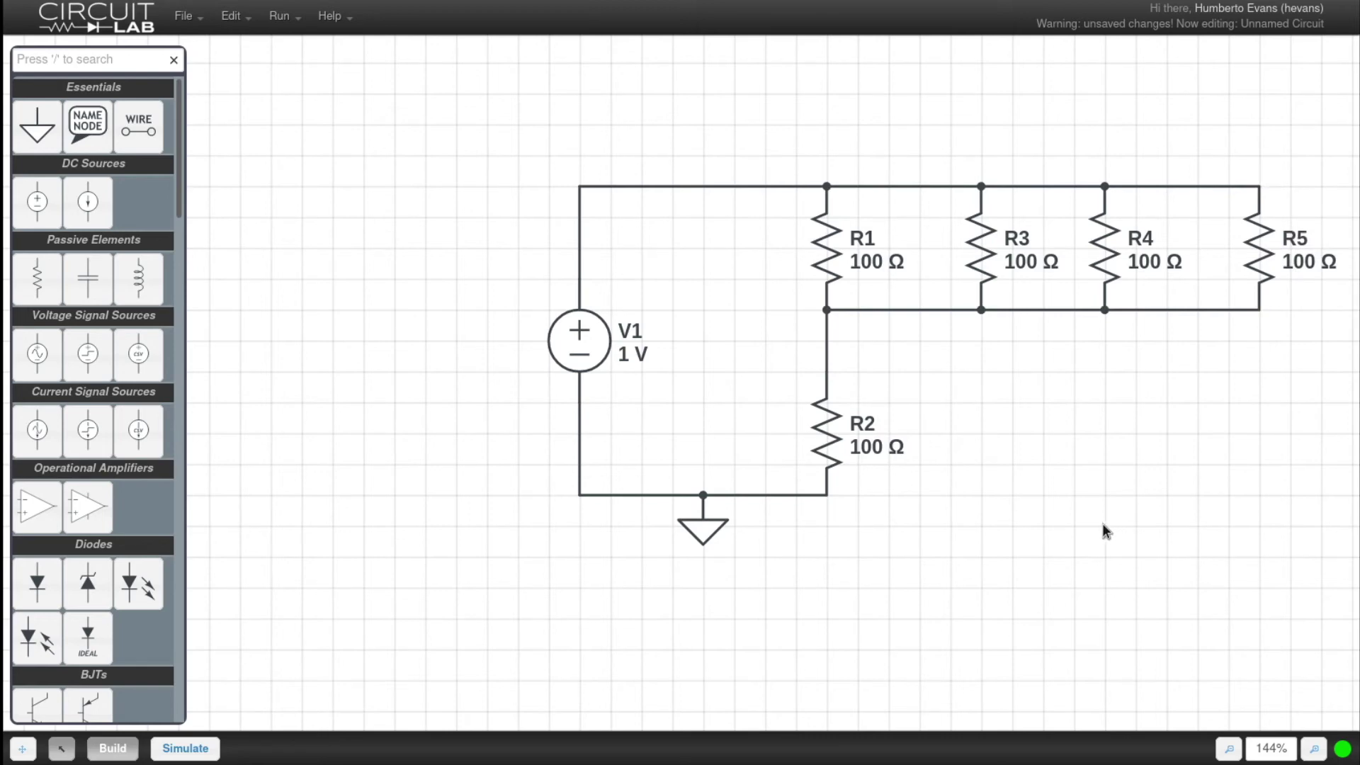
- Place voltmeter VM1 beside R2 and wire R2's top node to VM1's top terminal
{"action": "left_click_drag", "start_coordinate": [1028, 414], "coordinate": [860, 452]}
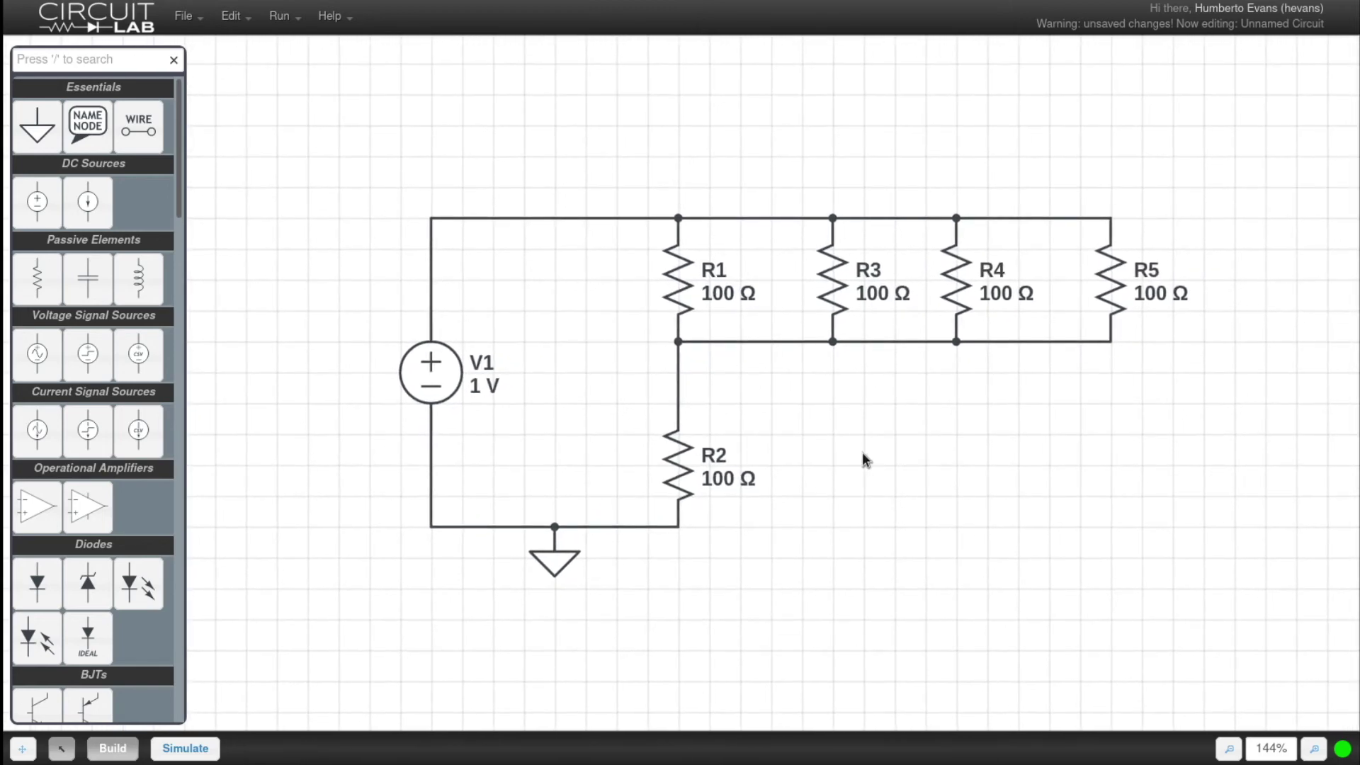
{"action": "left_click_drag", "start_coordinate": [186, 170], "coordinate": [165, 695]}
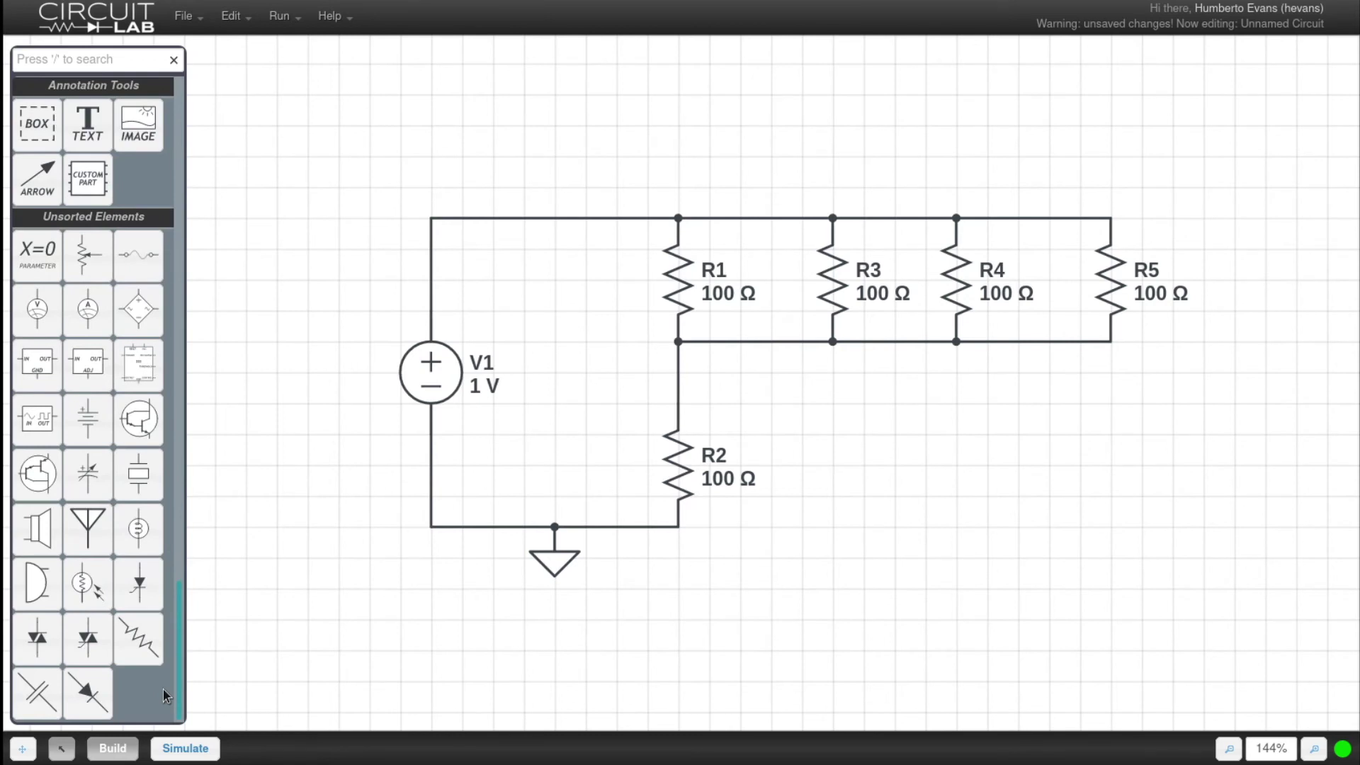
{"action": "left_click", "coordinate": [37, 308]}
{"action": "left_click", "coordinate": [840, 478]}
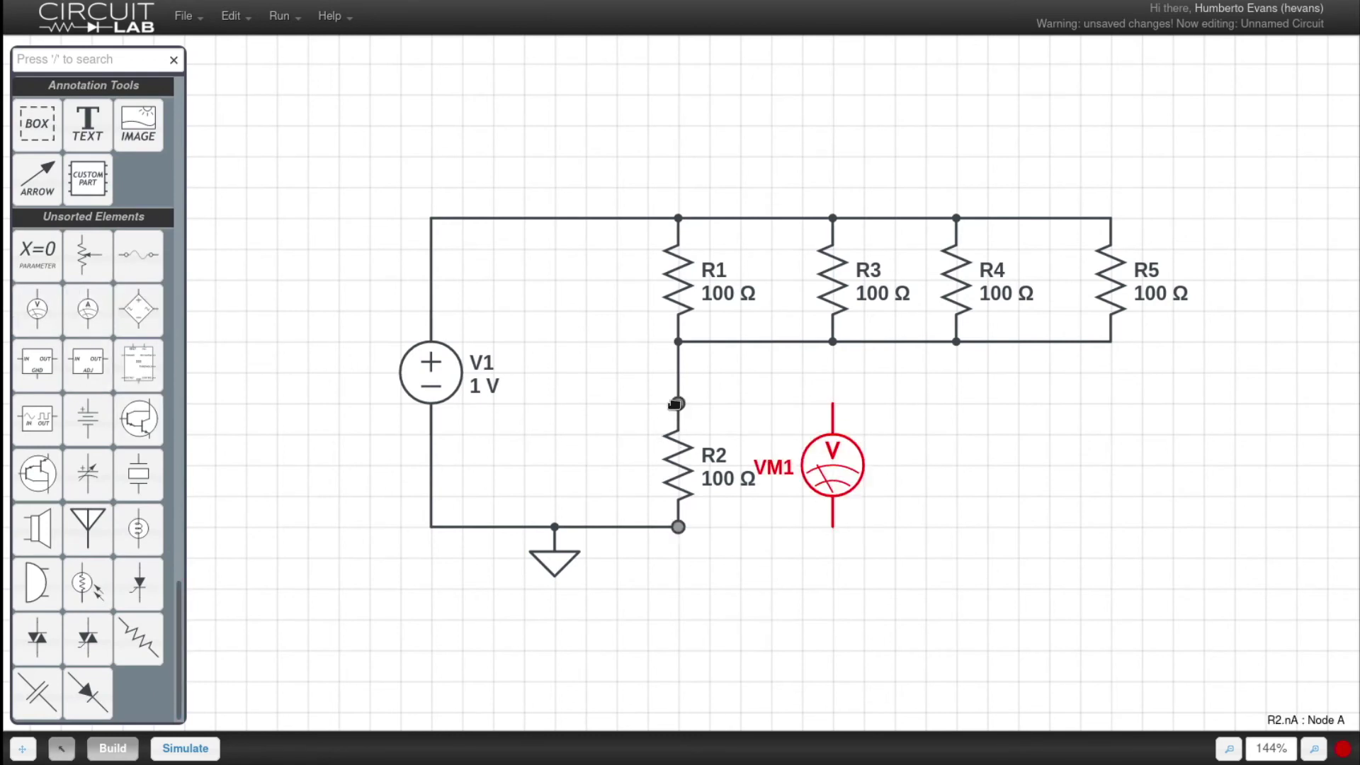
{"action": "left_click_drag", "start_coordinate": [673, 404], "coordinate": [832, 403]}
{"action": "left_click_drag", "start_coordinate": [678, 526], "coordinate": [804, 530]}
- Enable VM1's Show_Voltage, finish its bottom wire to R2, and move it right of R2
{"action": "left_click", "coordinate": [830, 456]}
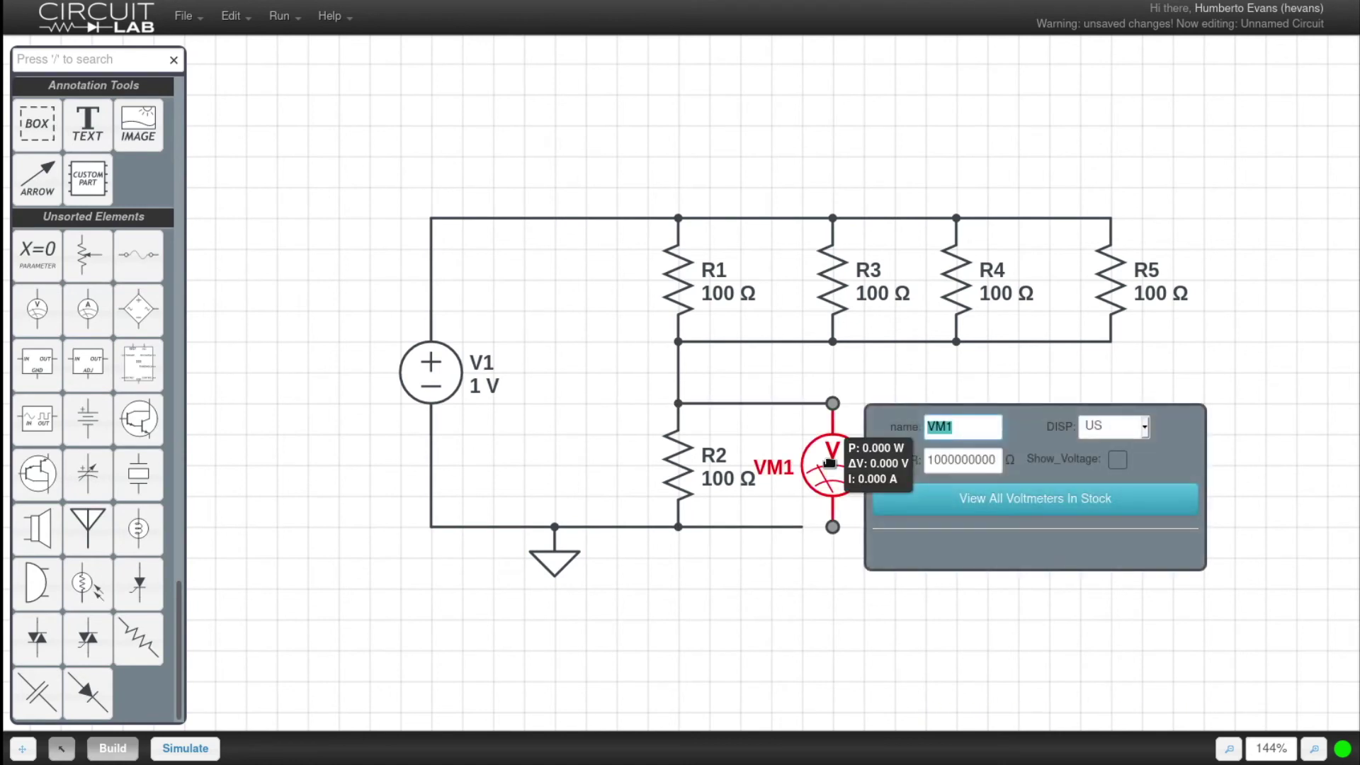
{"action": "left_click", "coordinate": [1114, 461]}
{"action": "left_click", "coordinate": [892, 607]}
{"action": "left_click_drag", "start_coordinate": [802, 526], "coordinate": [832, 526]}
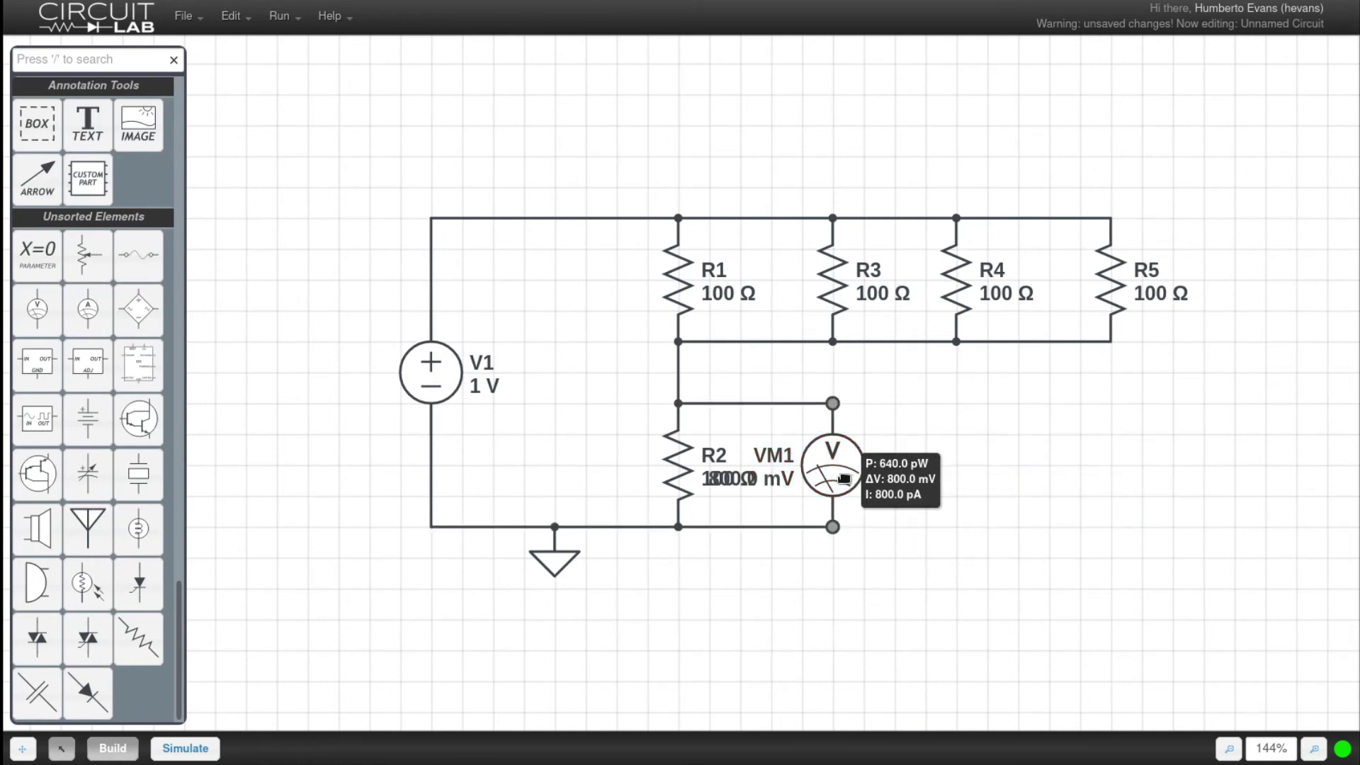
{"action": "left_click_drag", "start_coordinate": [843, 478], "coordinate": [935, 478]}
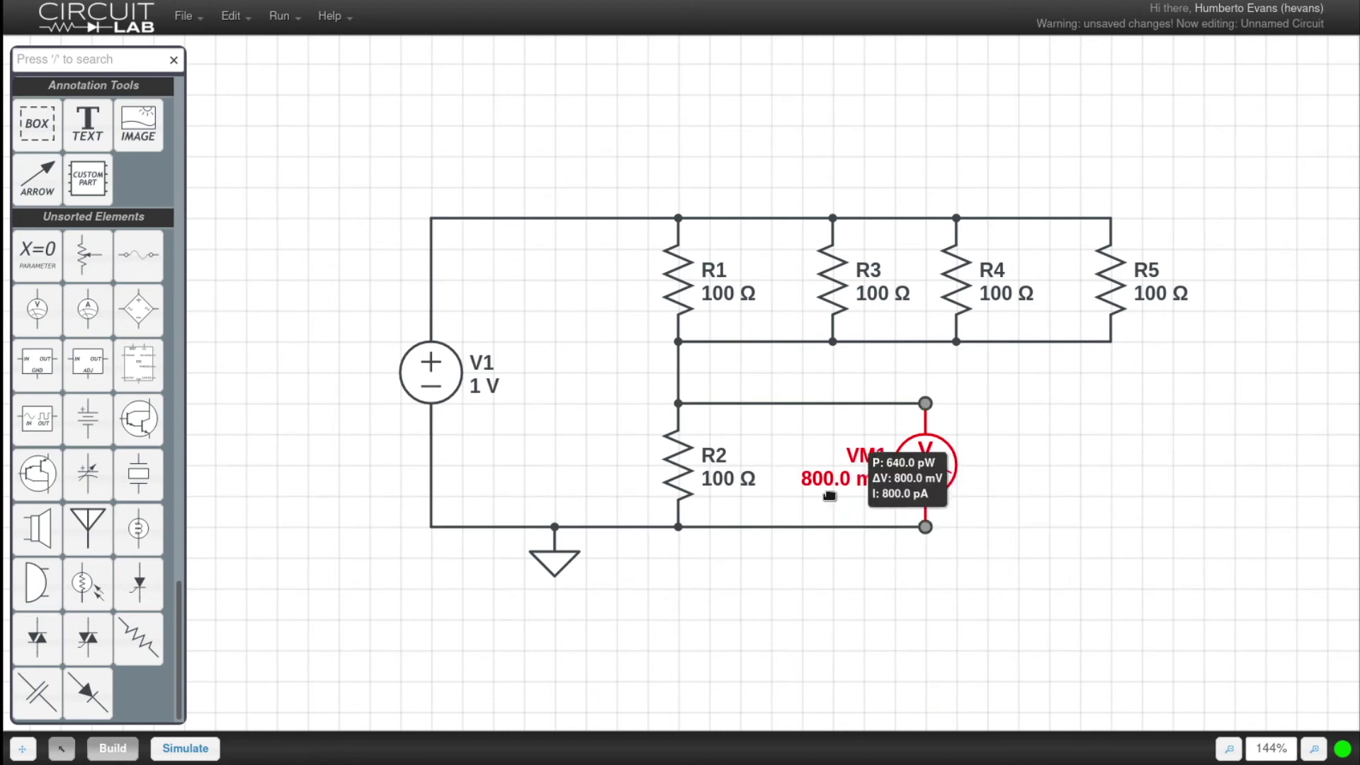
{"action": "left_click", "coordinate": [830, 603]}
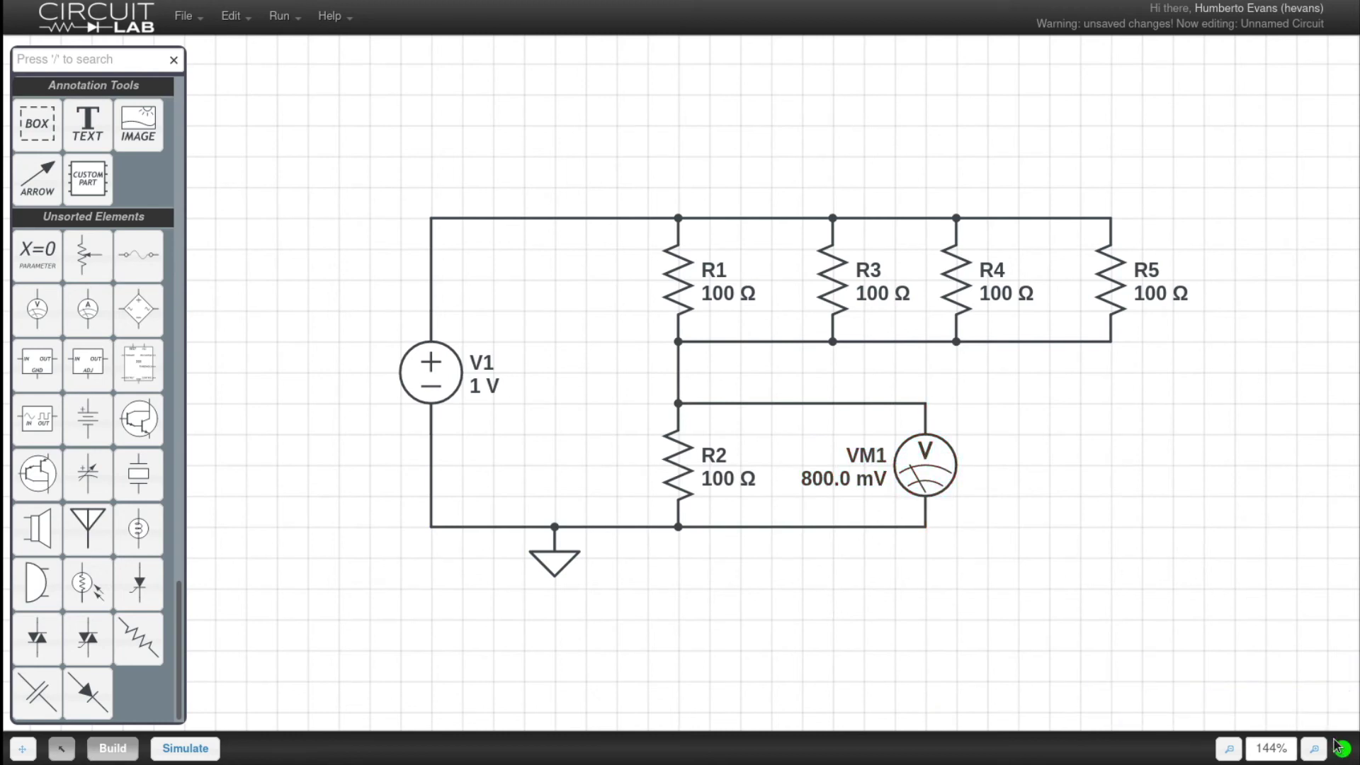
{"action": "mouse_move", "coordinate": [1343, 750]}
{"action": "left_click", "coordinate": [204, 747]}
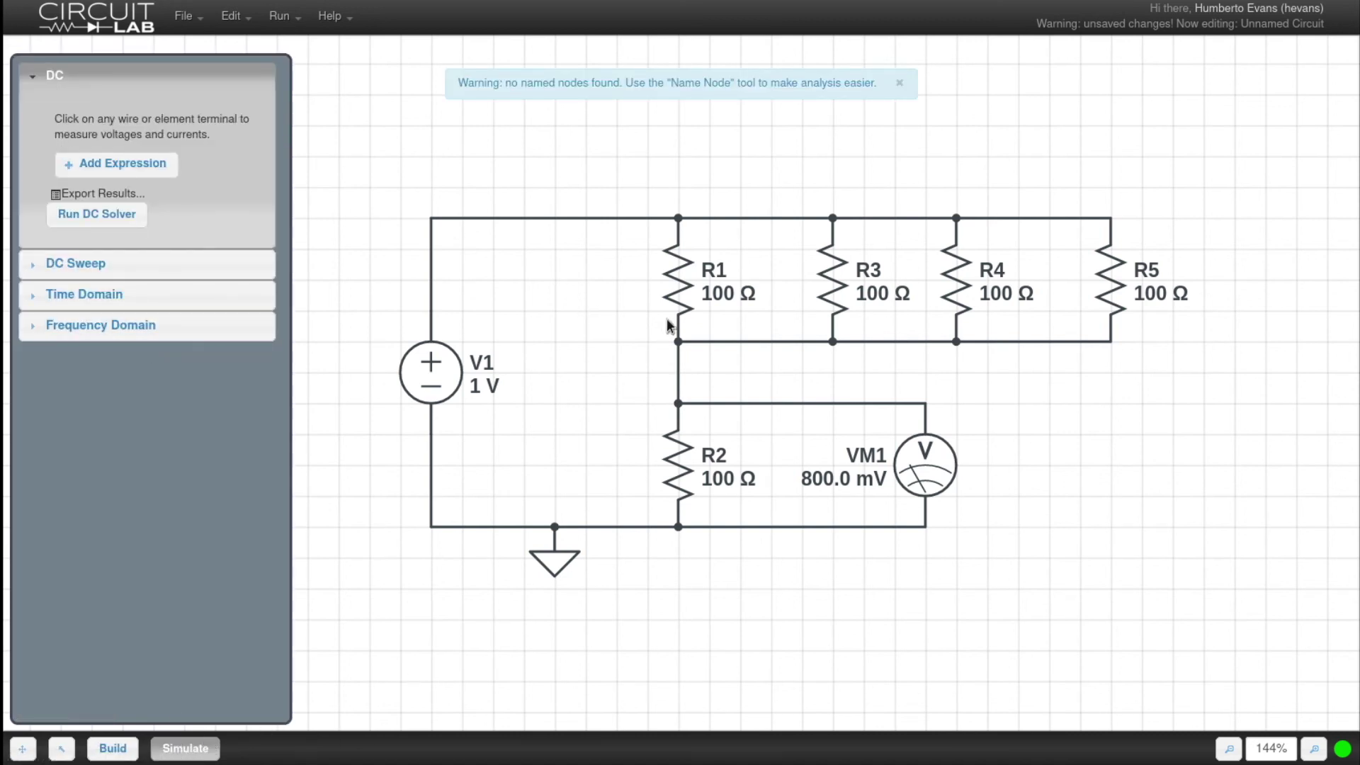
- Probe R1's top node for 1.000 V and 2.000 mA, view the simulation settings, and return to Build
{"action": "left_click", "coordinate": [678, 216]}
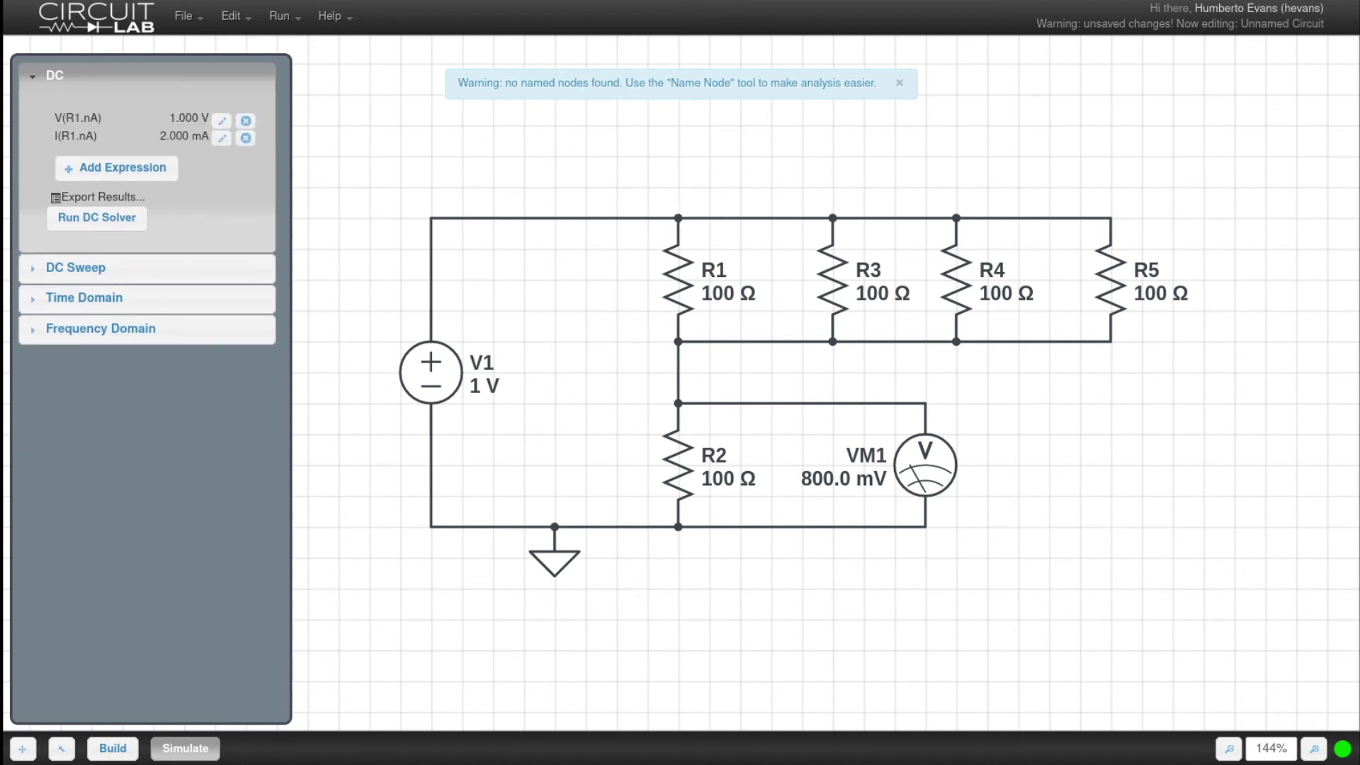
{"action": "left_click", "coordinate": [72, 272]}
{"action": "left_click", "coordinate": [72, 506]}
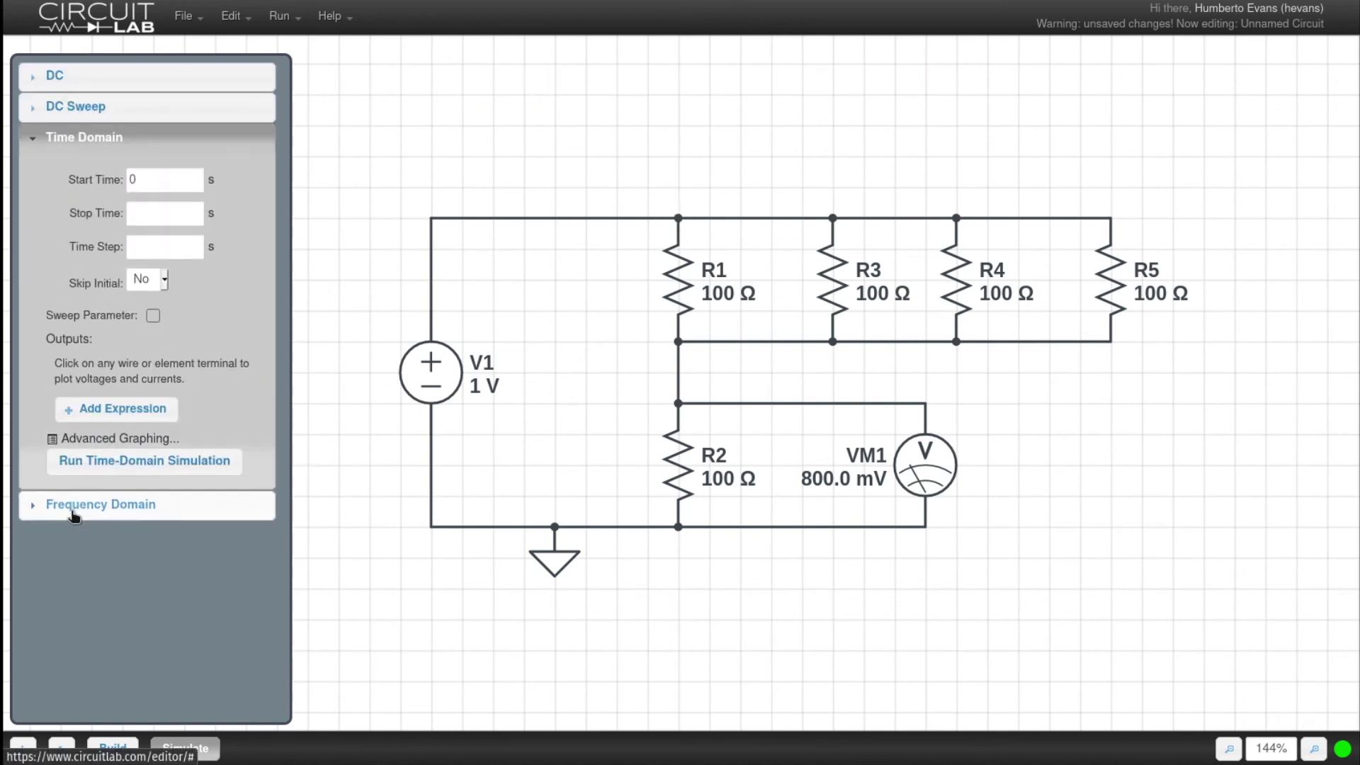
{"action": "left_click", "coordinate": [75, 512]}
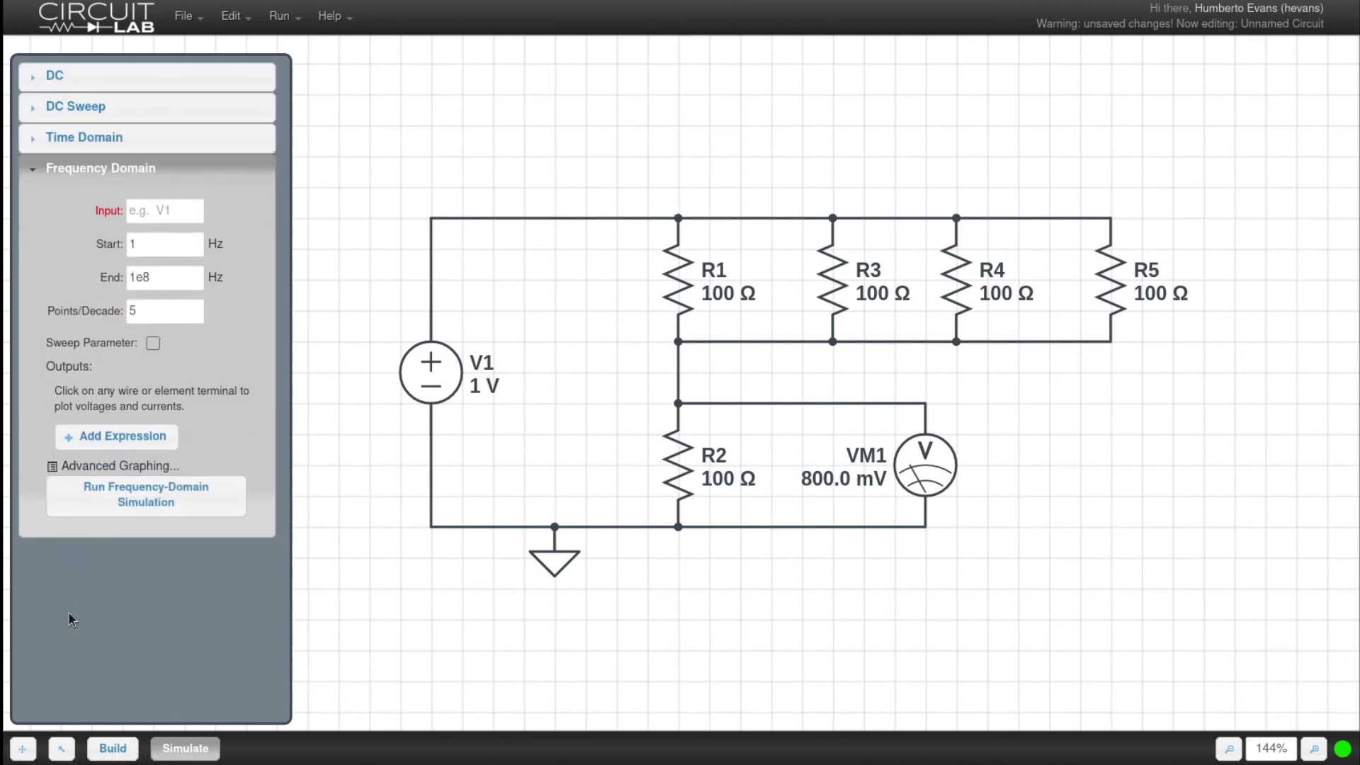
{"action": "left_click", "coordinate": [112, 750]}
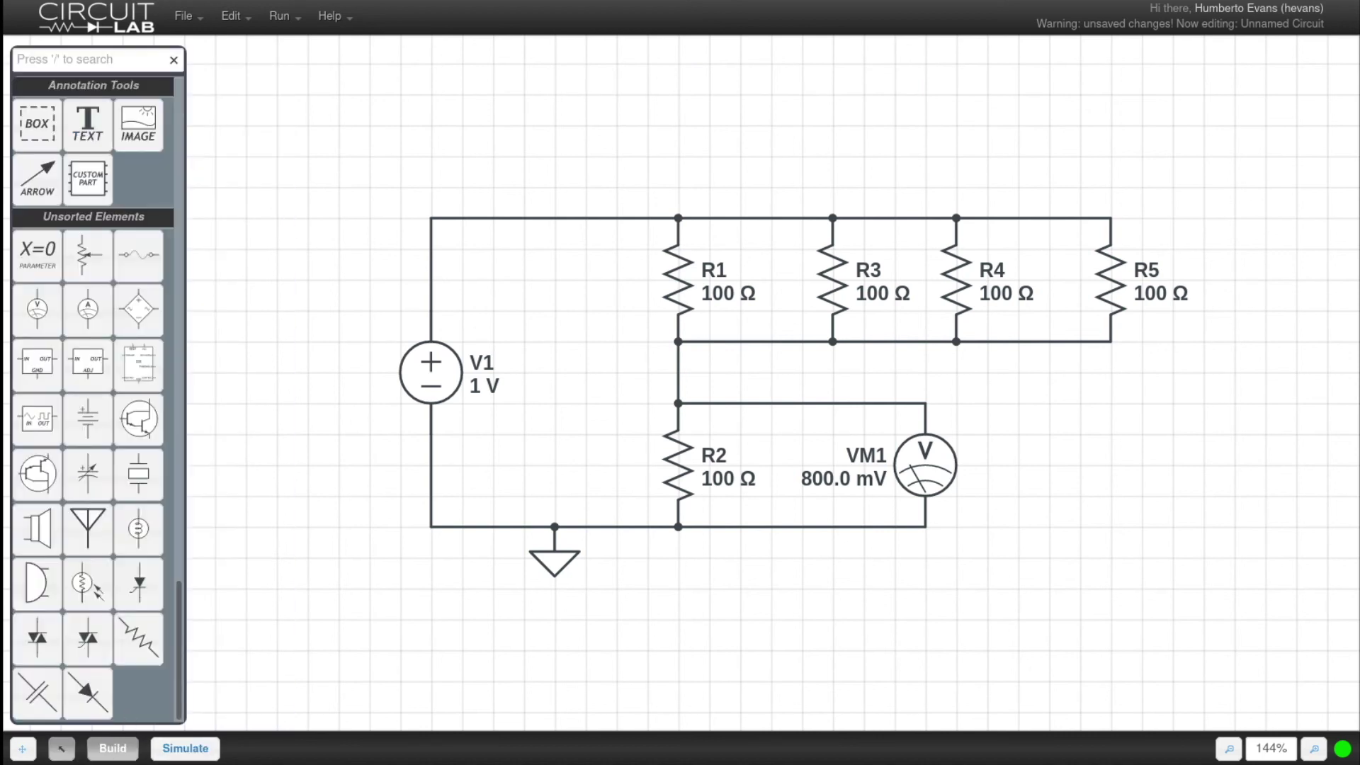